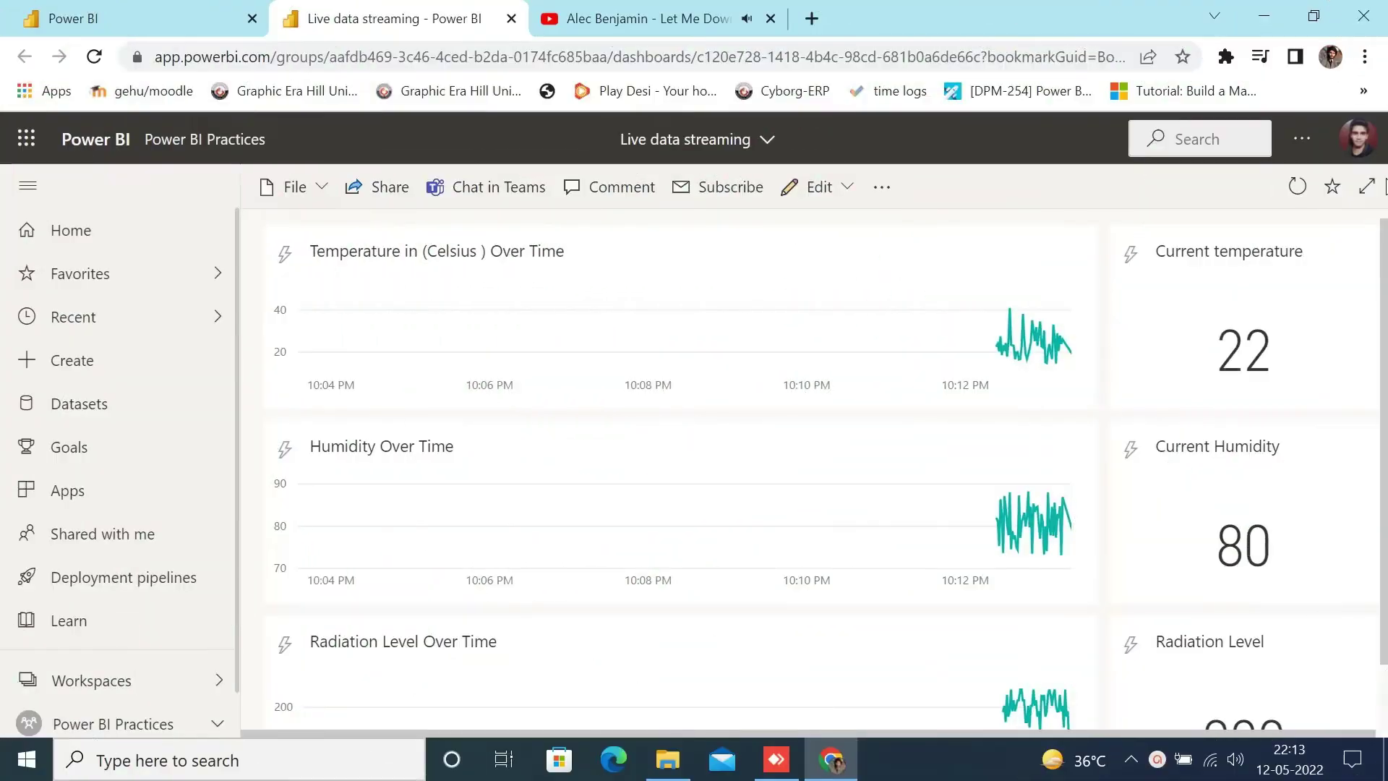
Step: After a brief full-screen look, switch to the POC Projects workspace and list new item types
{"action": "left_click", "coordinate": [1366, 187]}
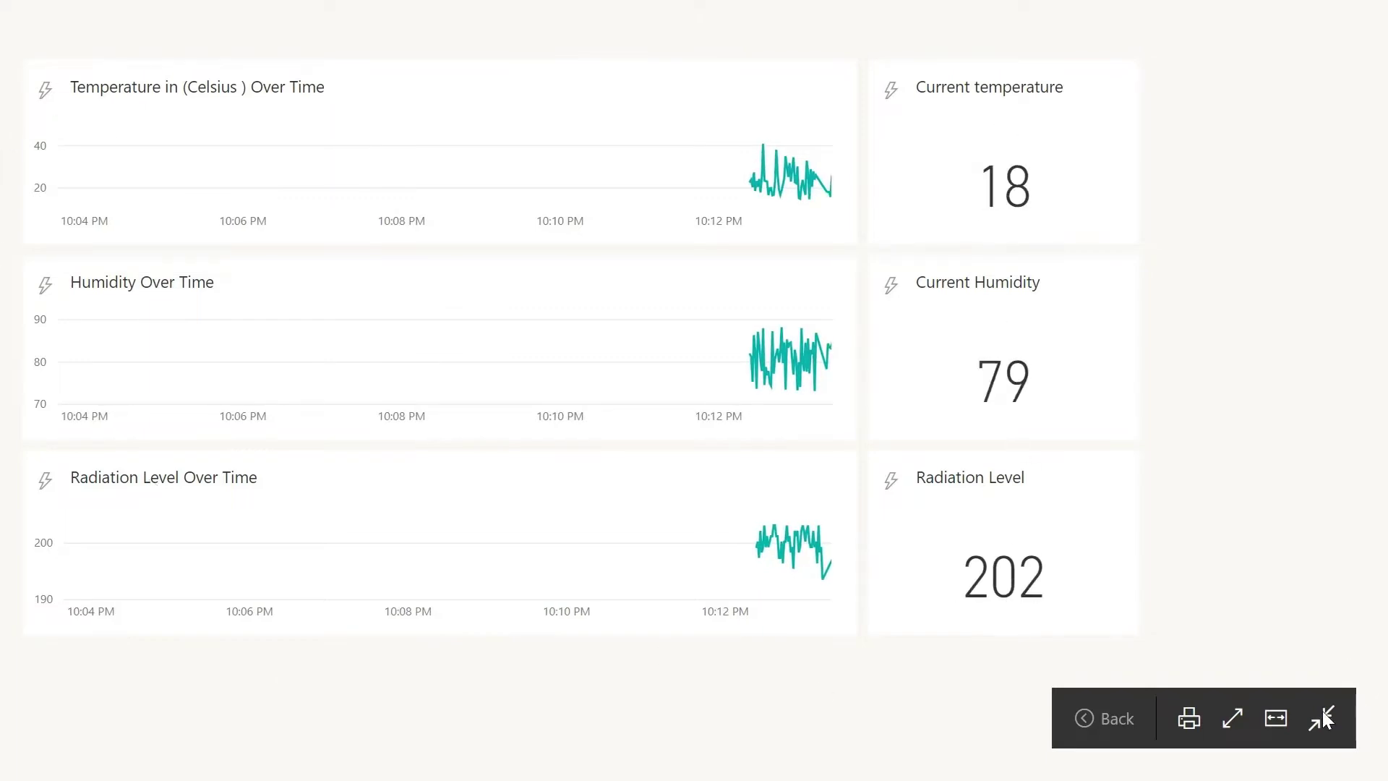
{"action": "left_click", "coordinate": [1319, 740]}
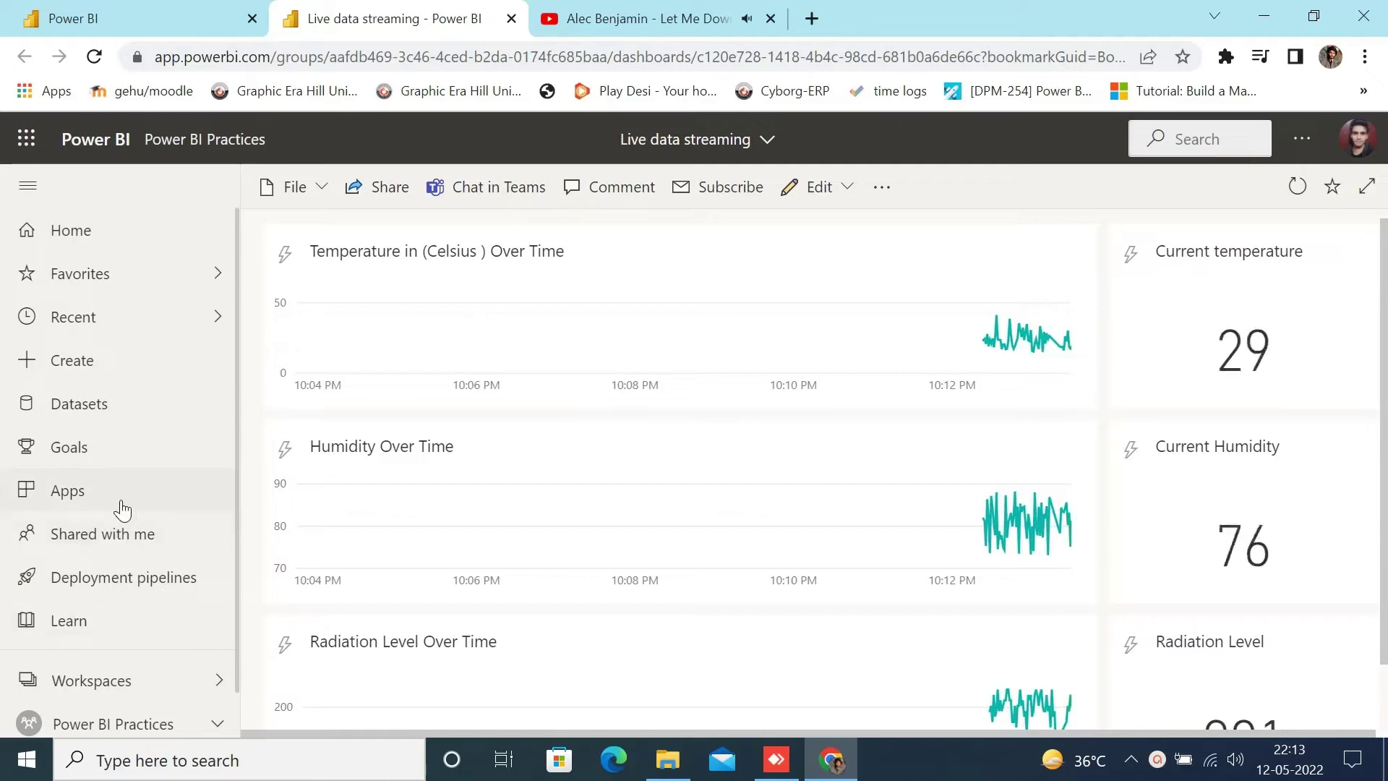
{"action": "left_click", "coordinate": [134, 690]}
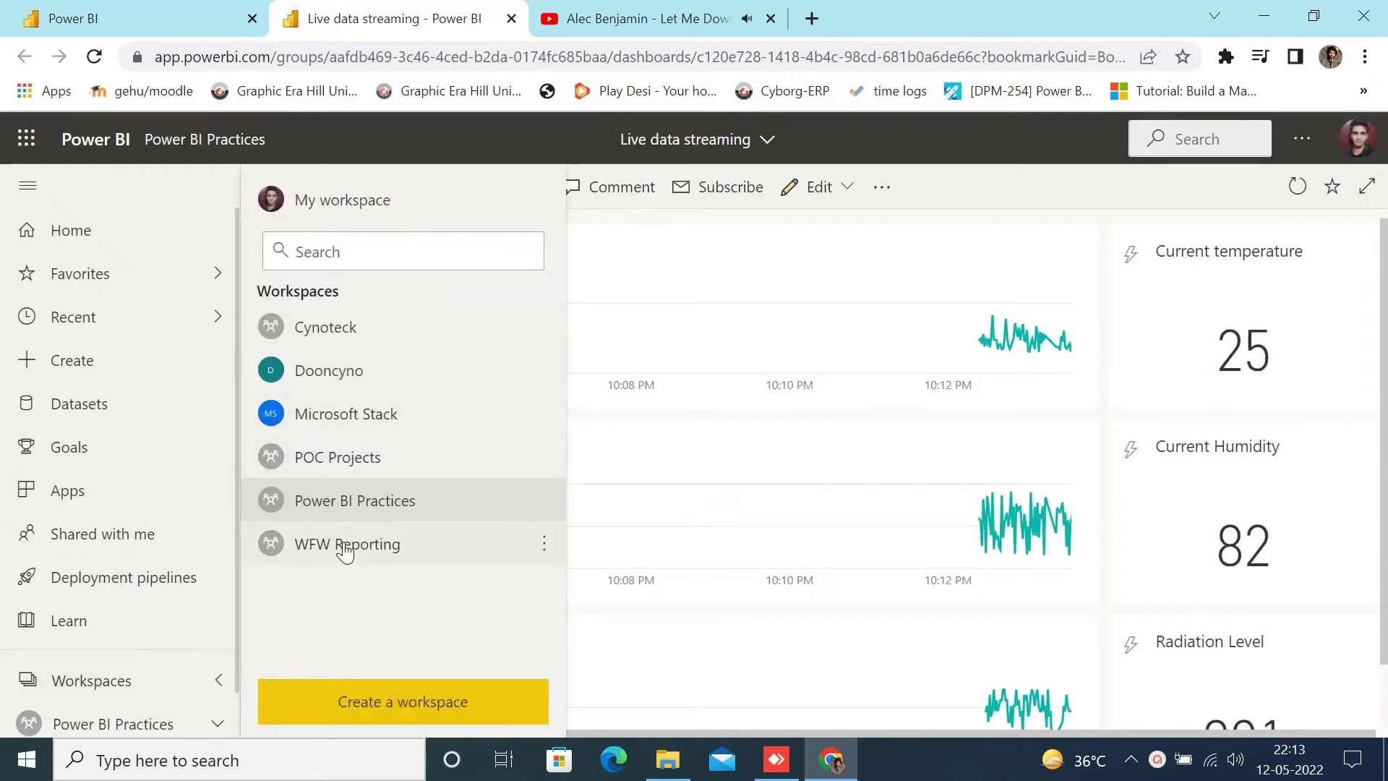
{"action": "left_click", "coordinate": [375, 465]}
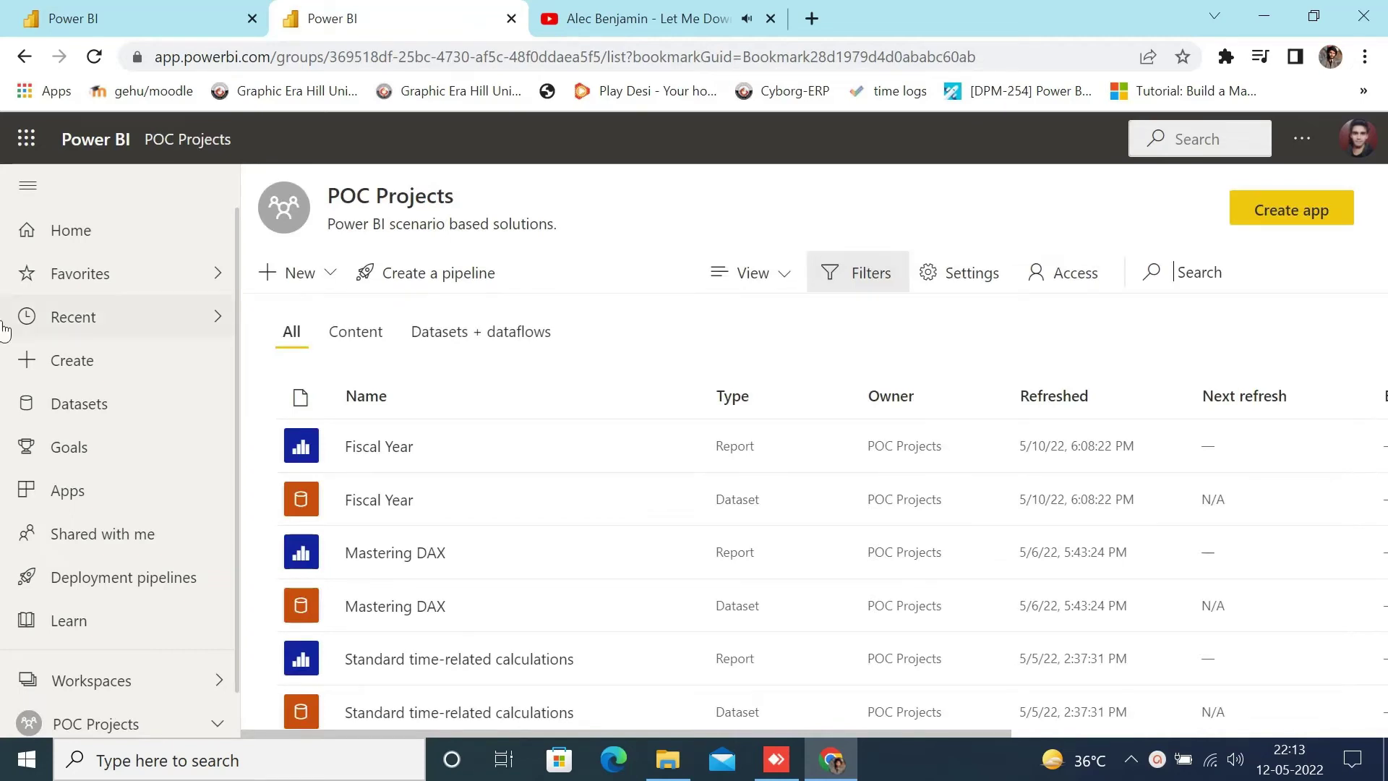
{"action": "left_click", "coordinate": [322, 270]}
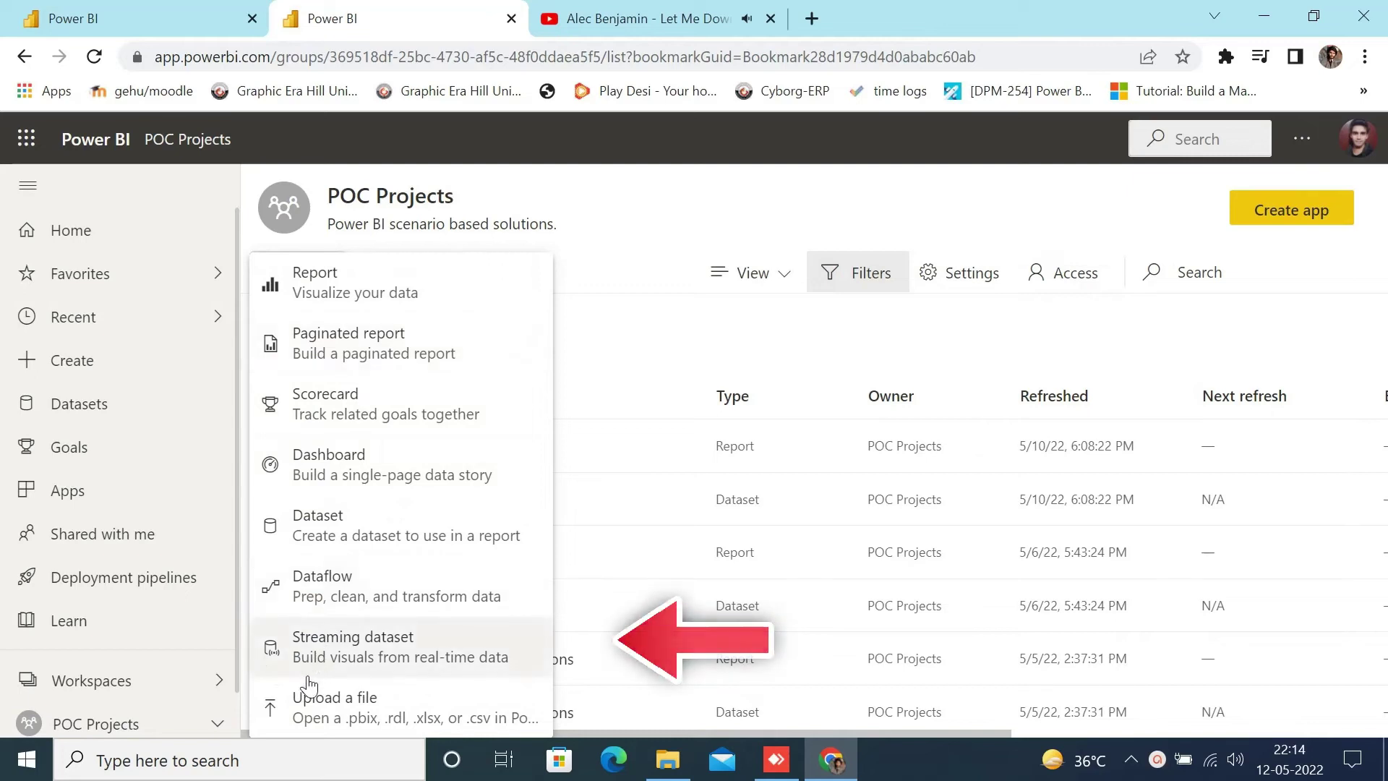
Step: Start a PubNub streaming dataset named 'Live Data', reaching the Sub-key and Channel name fields
{"action": "left_click", "coordinate": [334, 652]}
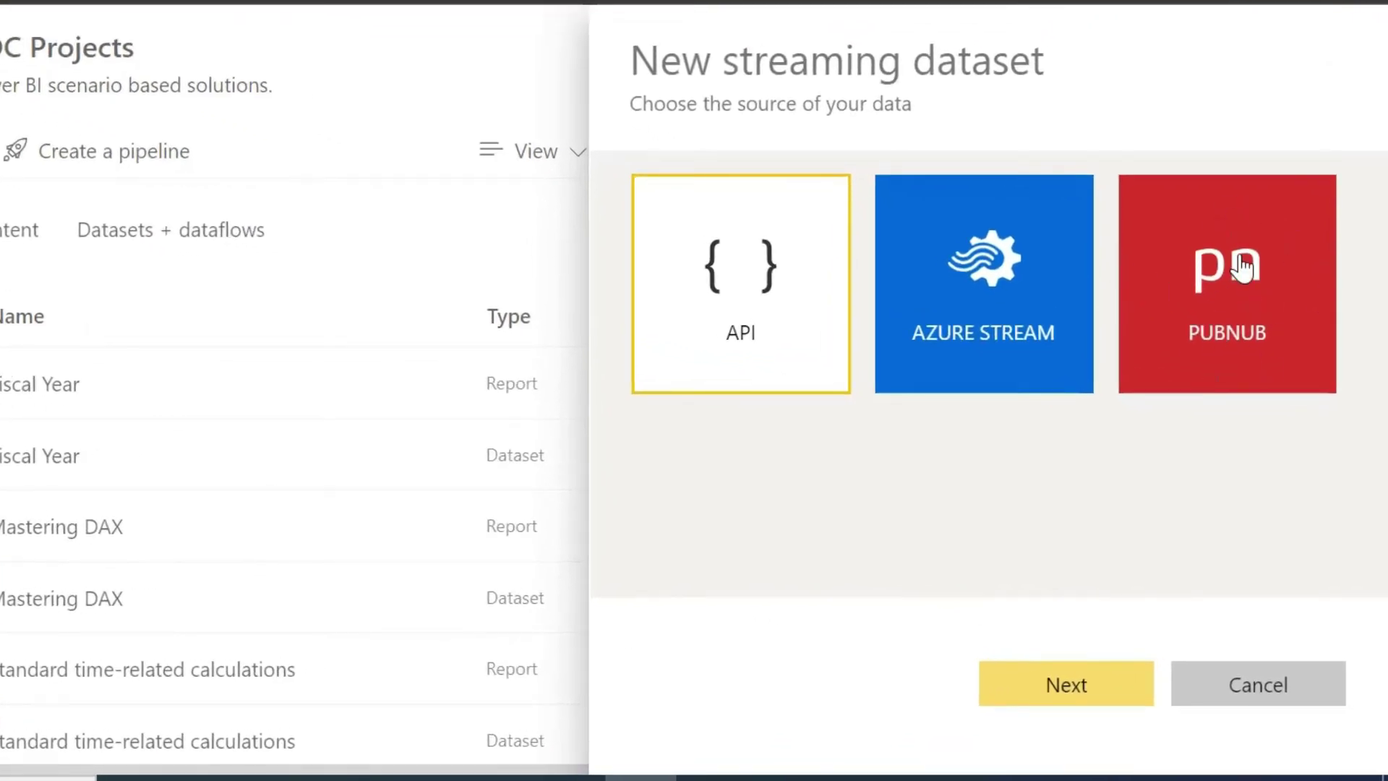
{"action": "left_click", "coordinate": [1231, 271]}
{"action": "left_click", "coordinate": [1063, 693]}
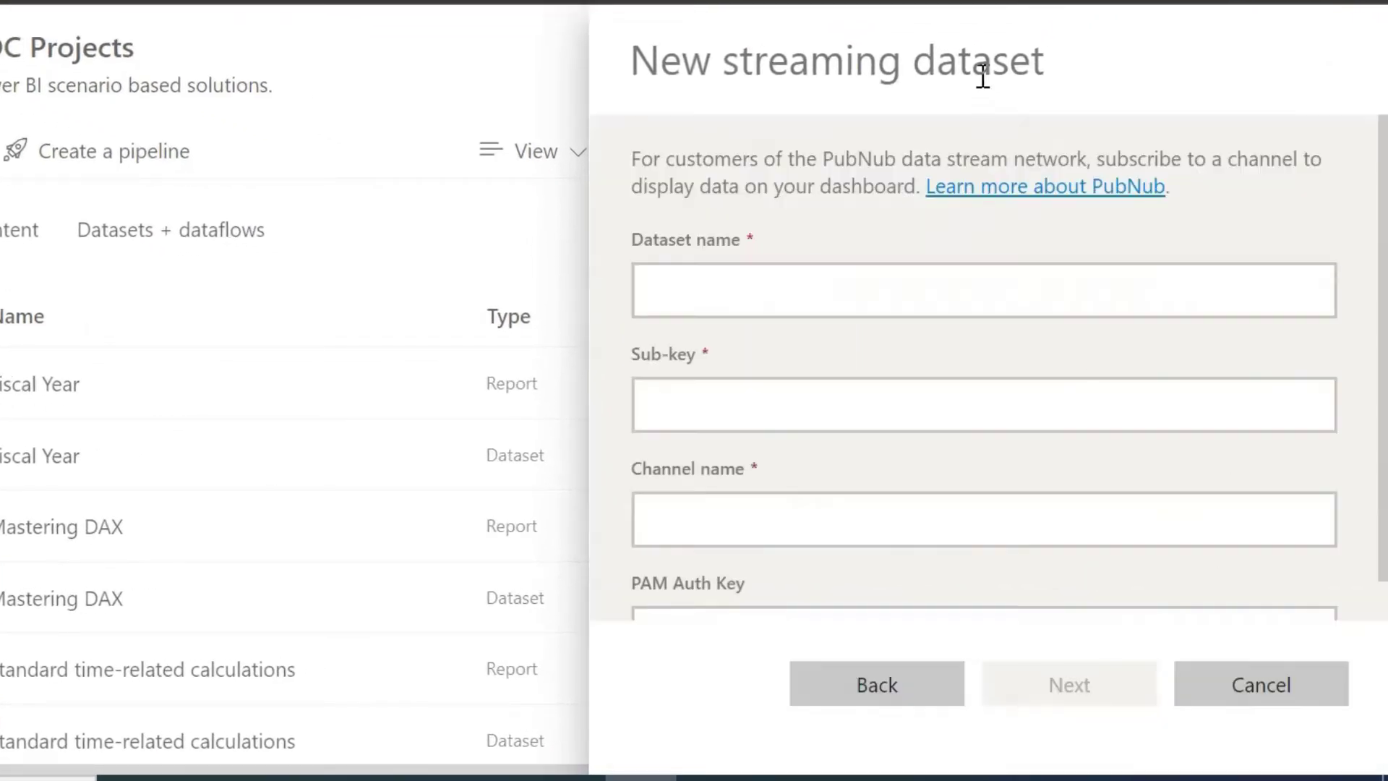
{"action": "scroll", "coordinate": [779, 381], "scroll_direction": "down", "scroll_amount": 1}
{"action": "left_click", "coordinate": [724, 246]}
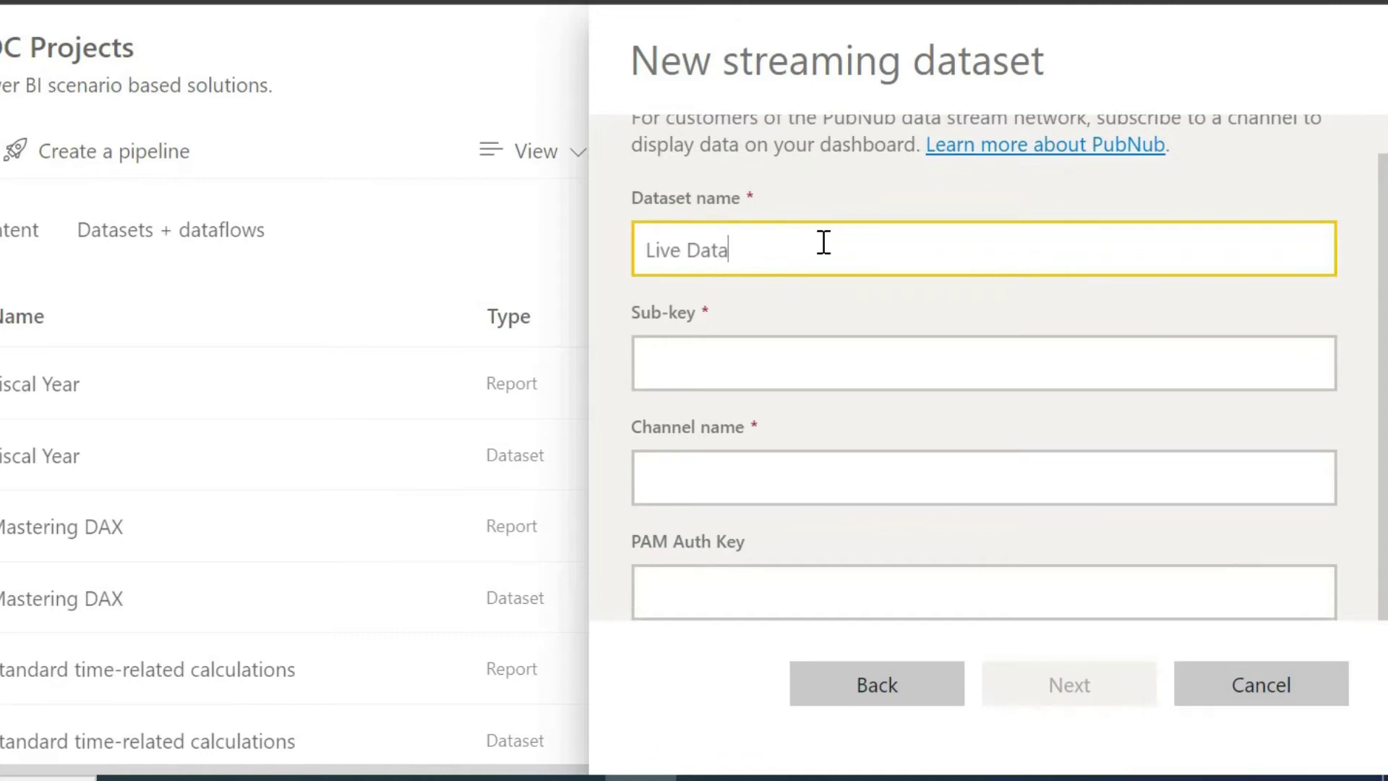
{"action": "left_click", "coordinate": [687, 363]}
{"action": "left_click", "coordinate": [752, 487]}
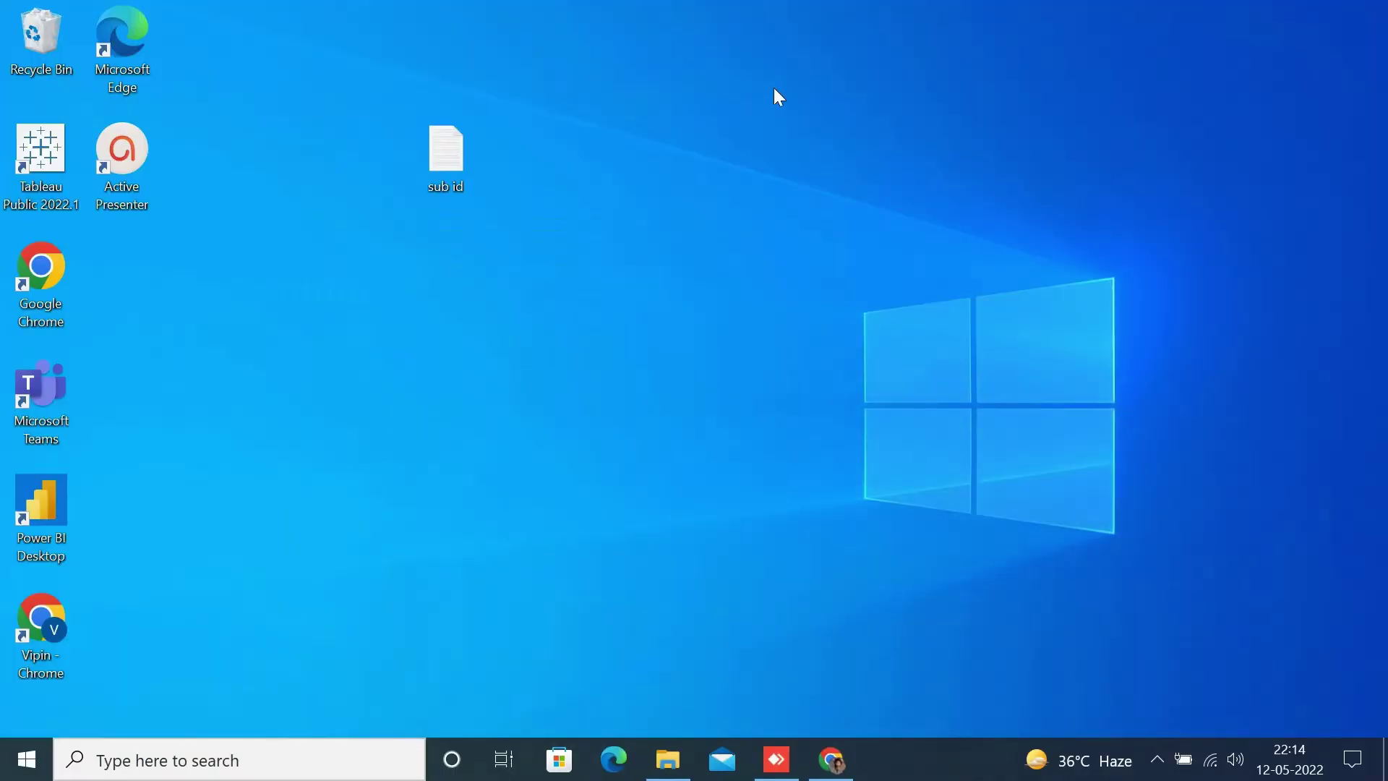
Step: Copy the subscribe key from the sub id notes file into the Sub-key field
{"action": "double_click", "coordinate": [479, 163]}
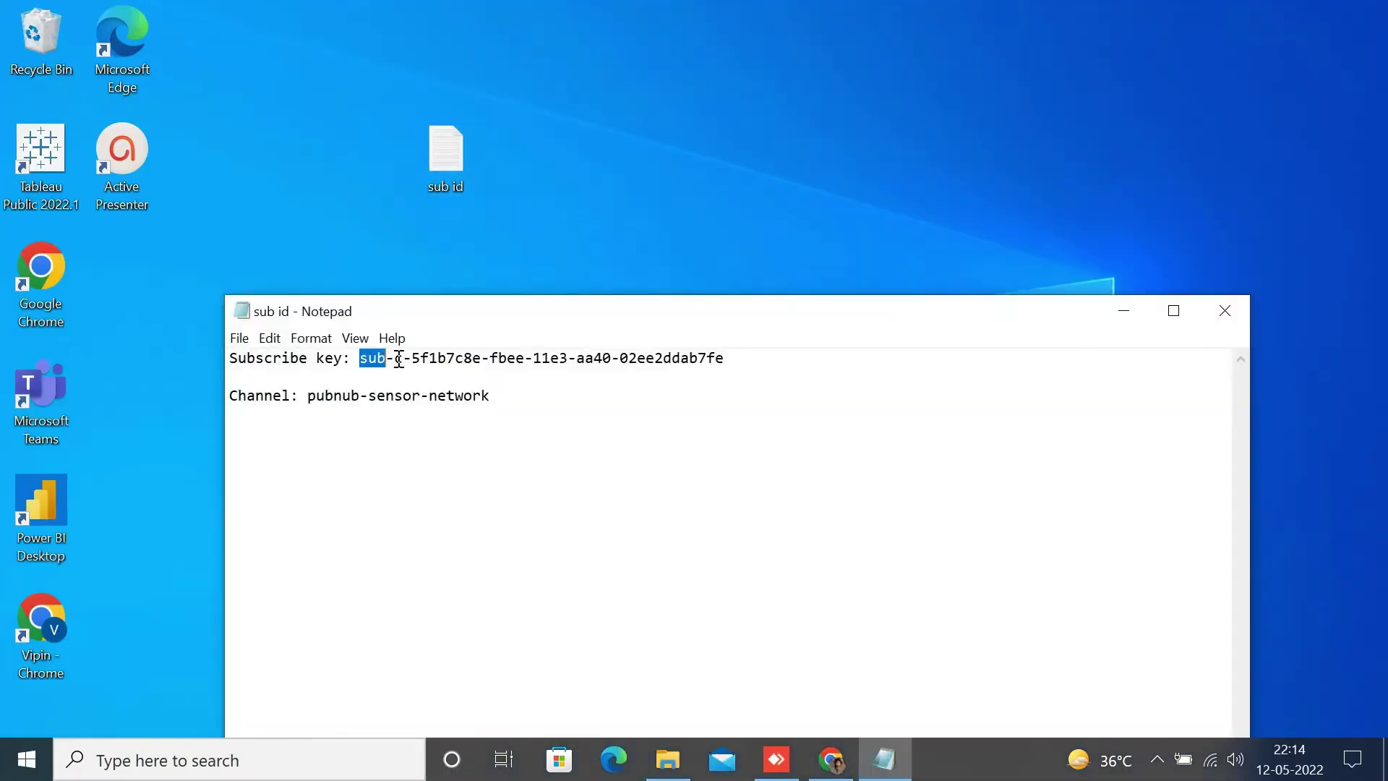
{"action": "left_click_drag", "start_coordinate": [398, 358], "coordinate": [748, 357]}
{"action": "key", "text": "ctrl+c"}
{"action": "left_click", "coordinate": [833, 761]}
{"action": "left_click", "coordinate": [874, 428]}
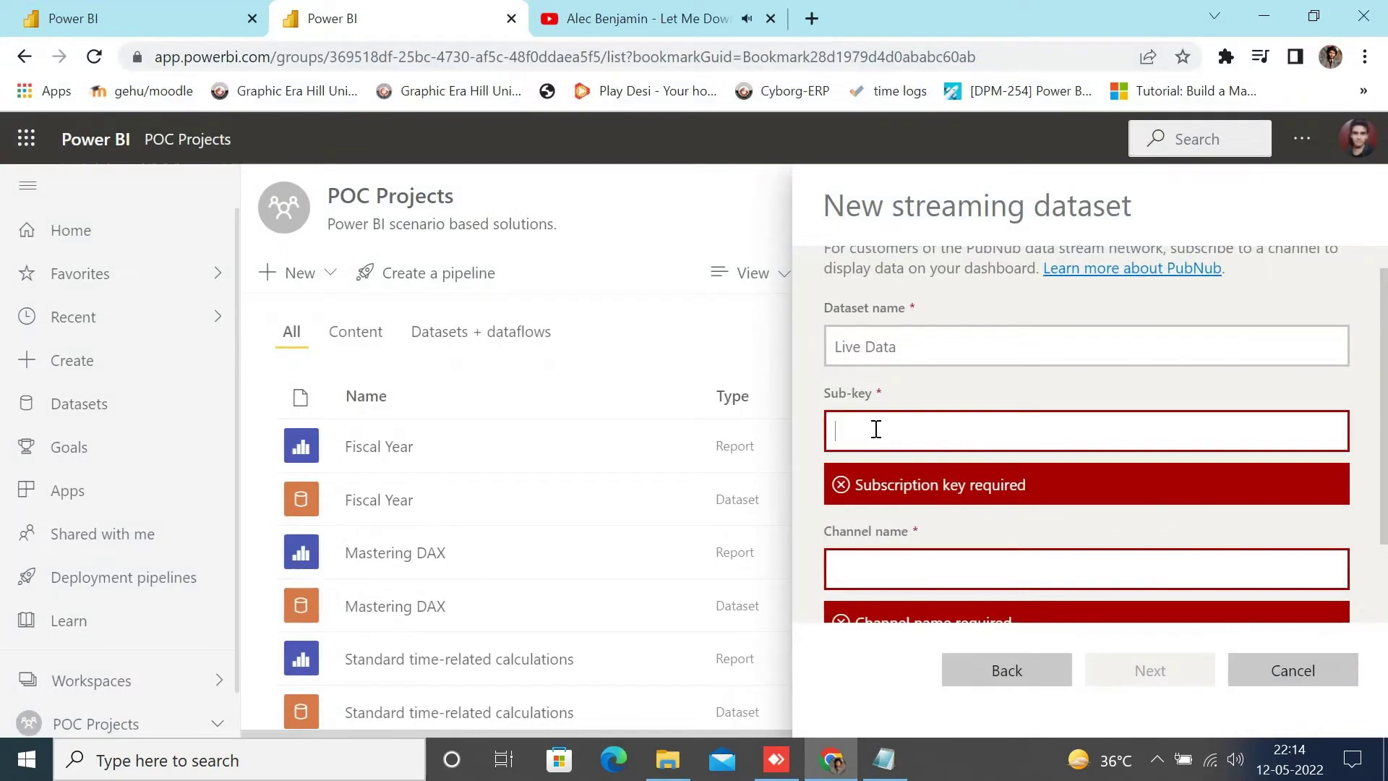
{"action": "key", "text": "ctrl+v"}
Step: Copy the channel name pubnub-sensor-network from the notes into the Channel name field
{"action": "left_click", "coordinate": [883, 759]}
{"action": "left_click_drag", "start_coordinate": [303, 400], "coordinate": [522, 399]}
{"action": "key", "text": "ctrl+c"}
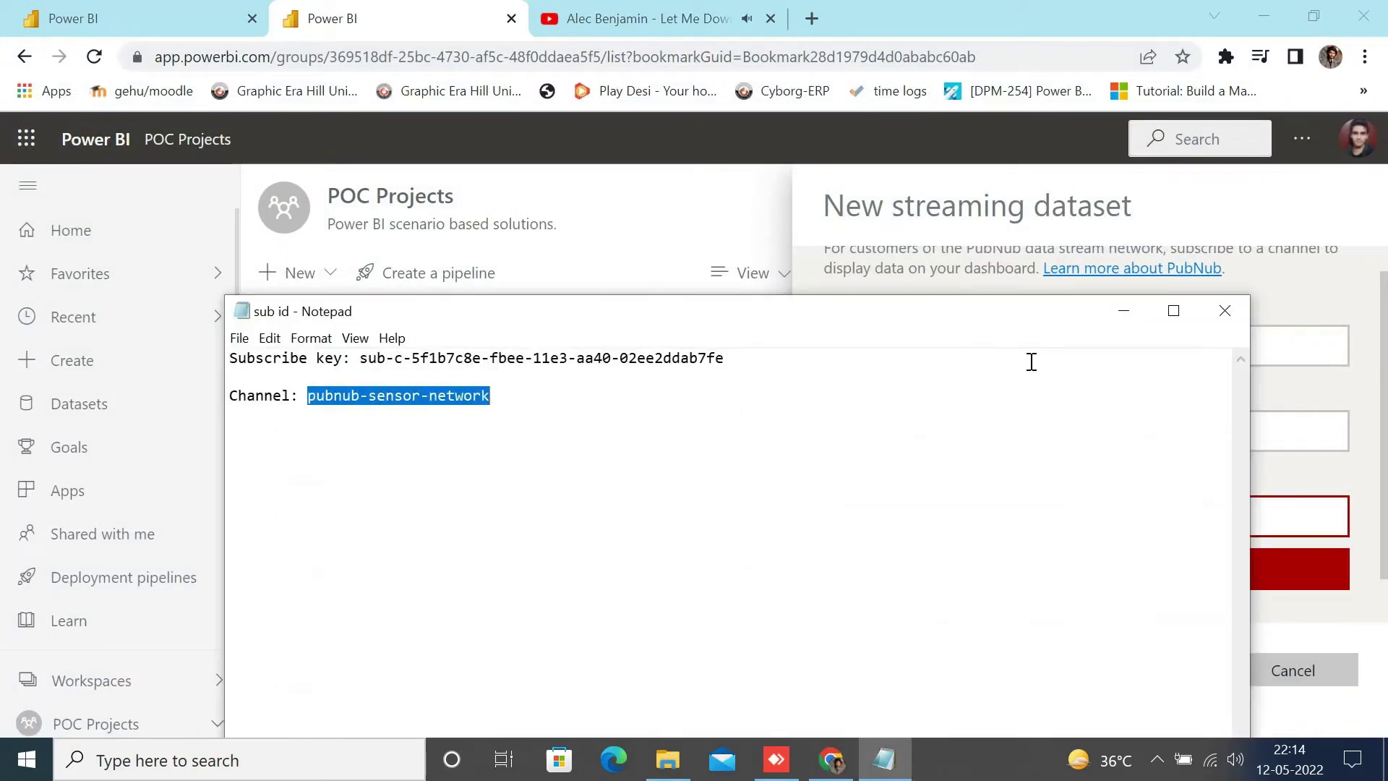
{"action": "left_click", "coordinate": [1123, 310]}
{"action": "left_click", "coordinate": [830, 759]}
{"action": "left_click", "coordinate": [830, 759]}
{"action": "left_click", "coordinate": [929, 513]}
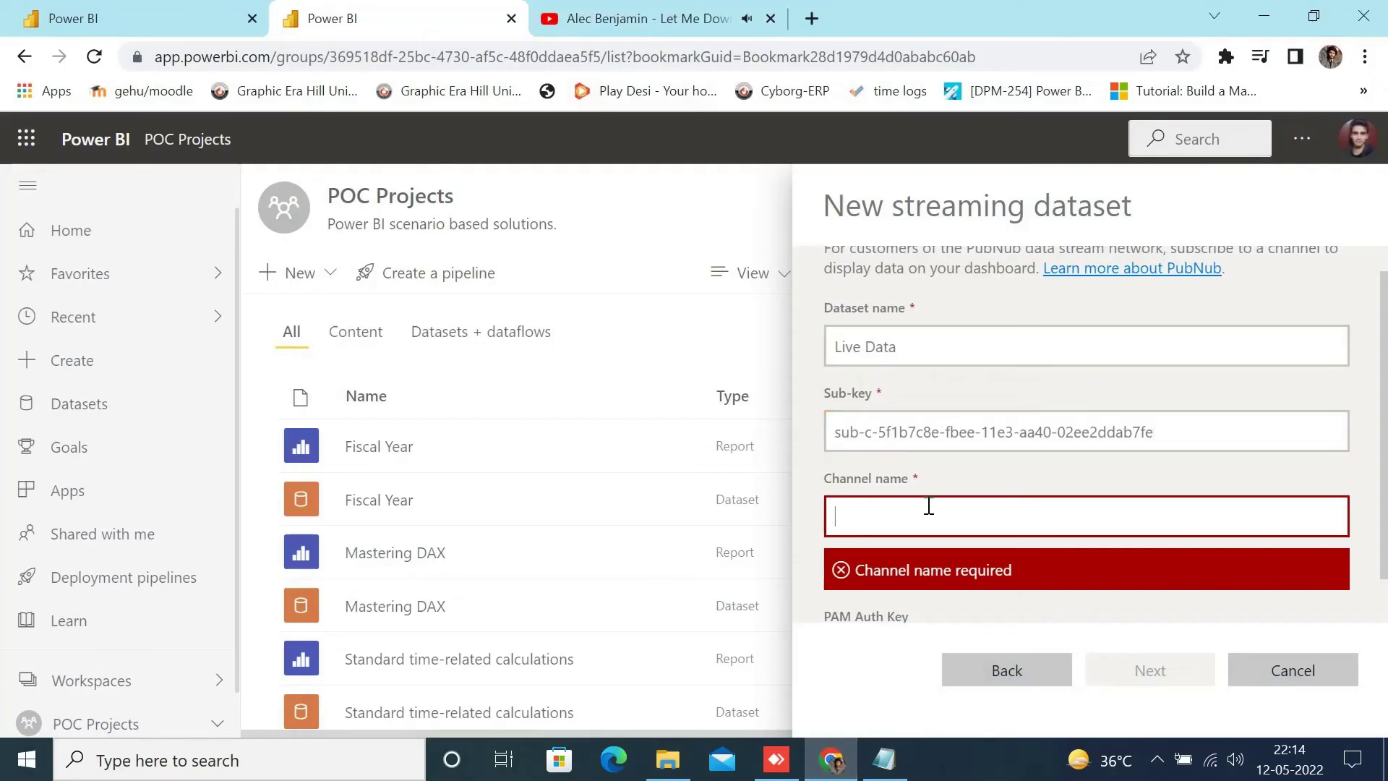
{"action": "key", "text": "ctrl+v"}
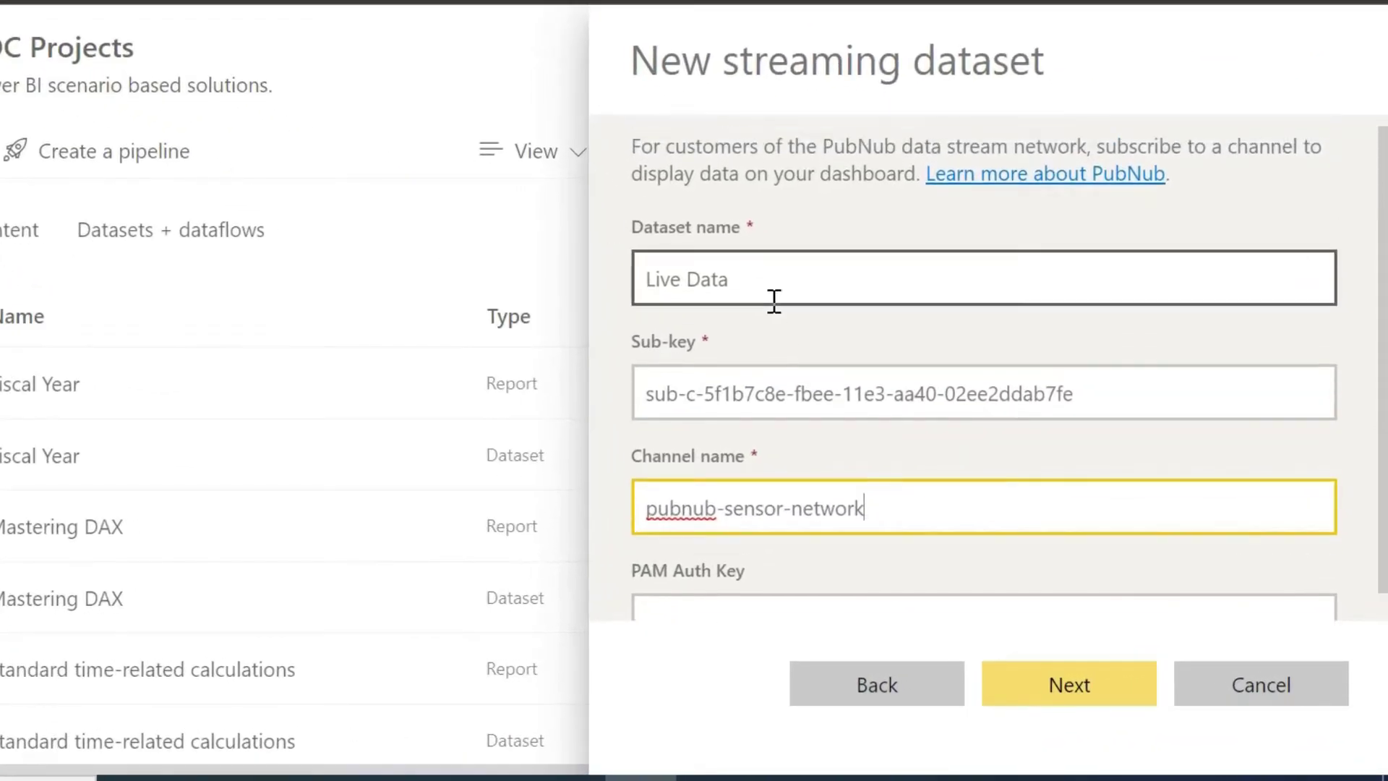
Step: Review the six sensor value fields from the stream and create the Live Data dataset
{"action": "left_click", "coordinate": [1134, 712]}
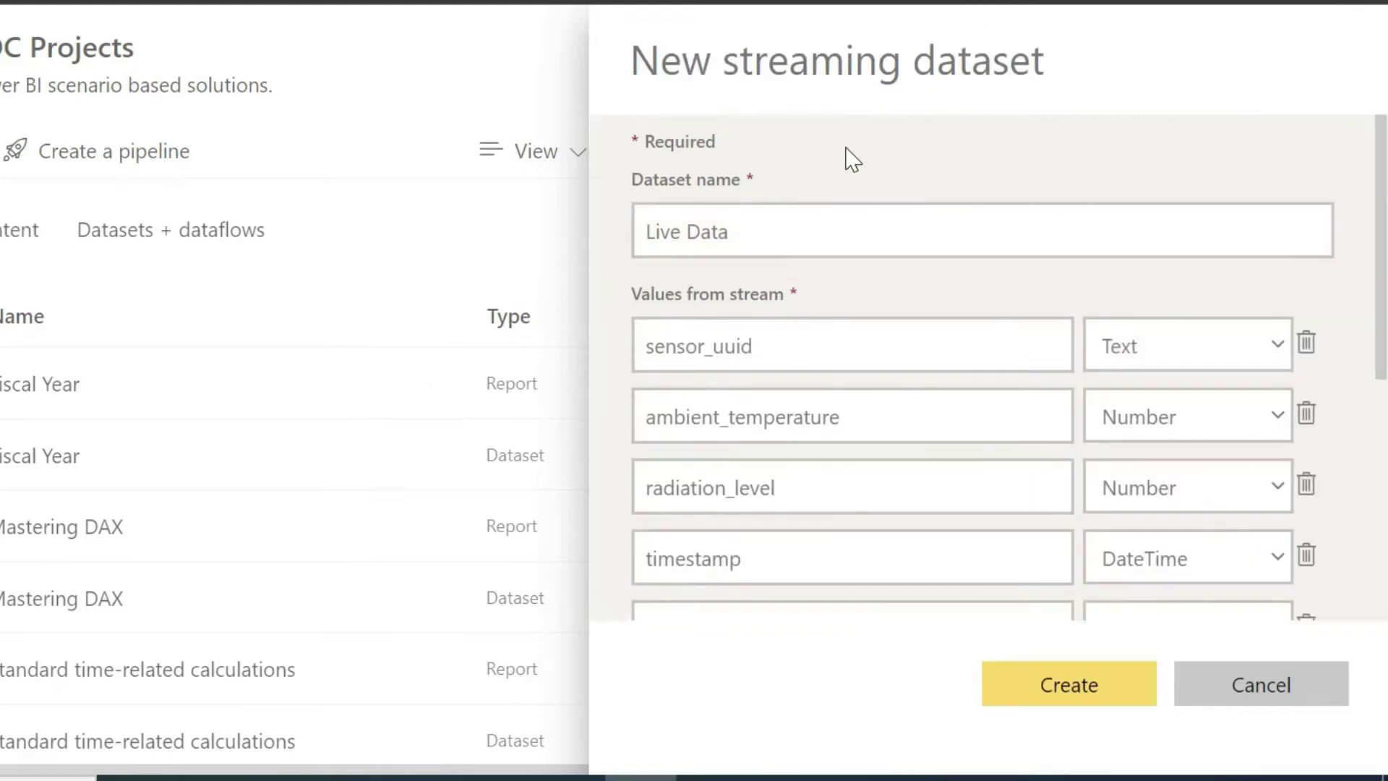
{"action": "scroll", "coordinate": [868, 227], "scroll_direction": "down", "scroll_amount": 2}
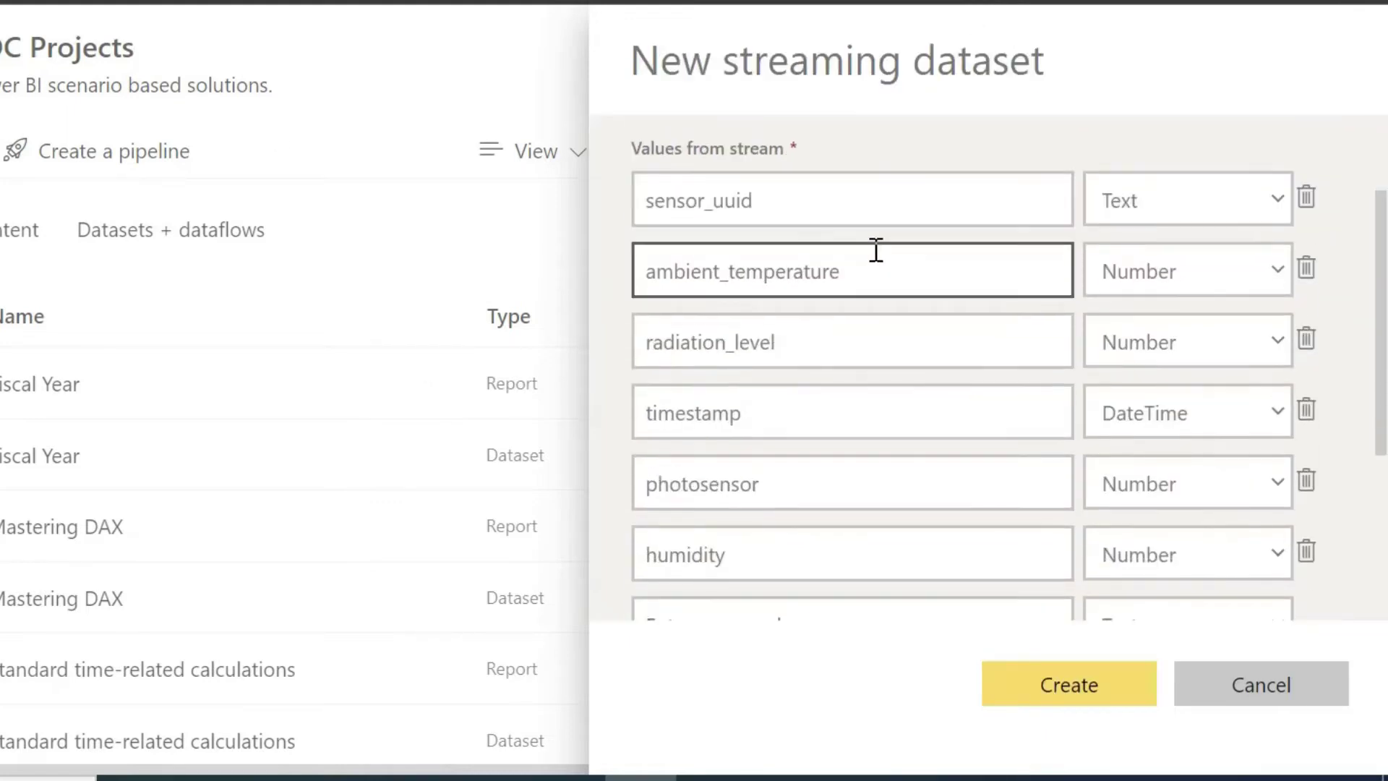
{"action": "scroll", "coordinate": [876, 252], "scroll_direction": "up", "scroll_amount": 2}
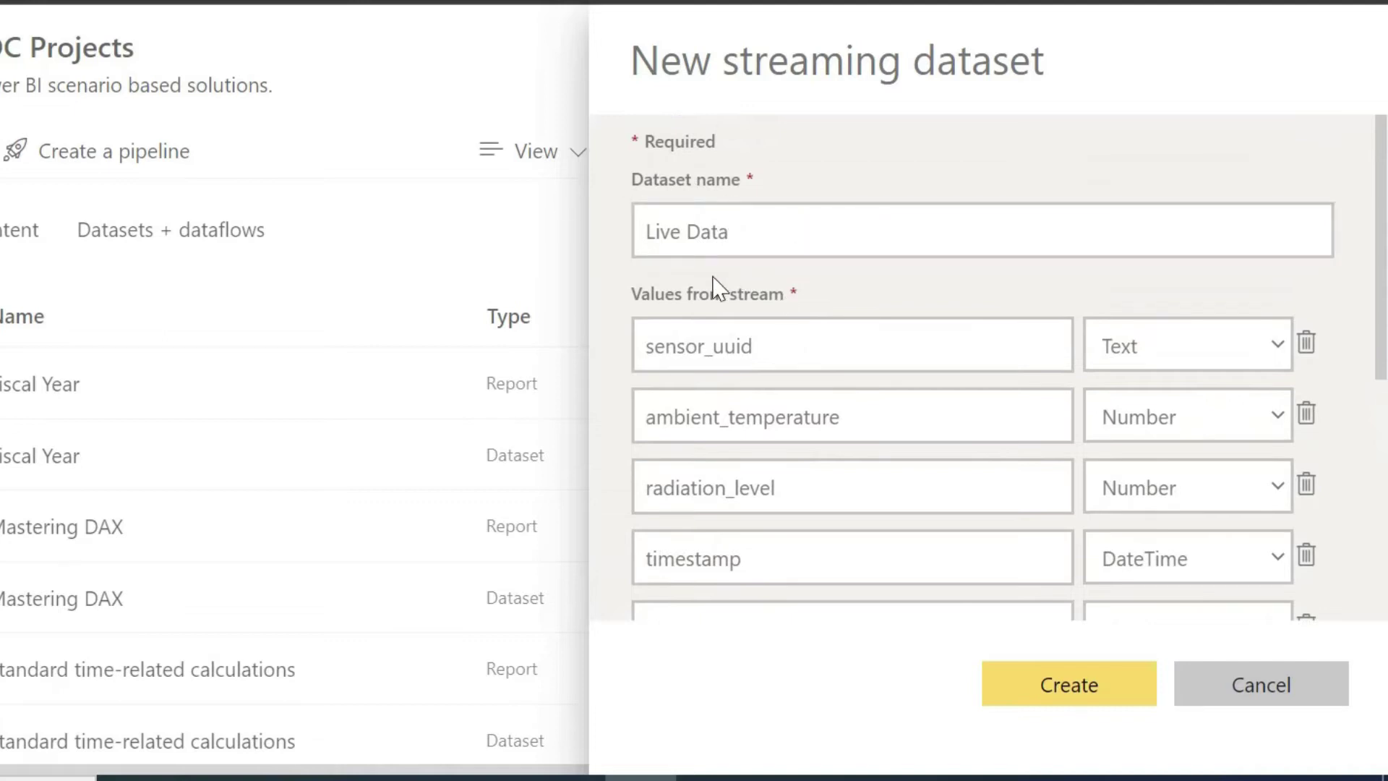
{"action": "scroll", "coordinate": [898, 388], "scroll_direction": "down", "scroll_amount": 4}
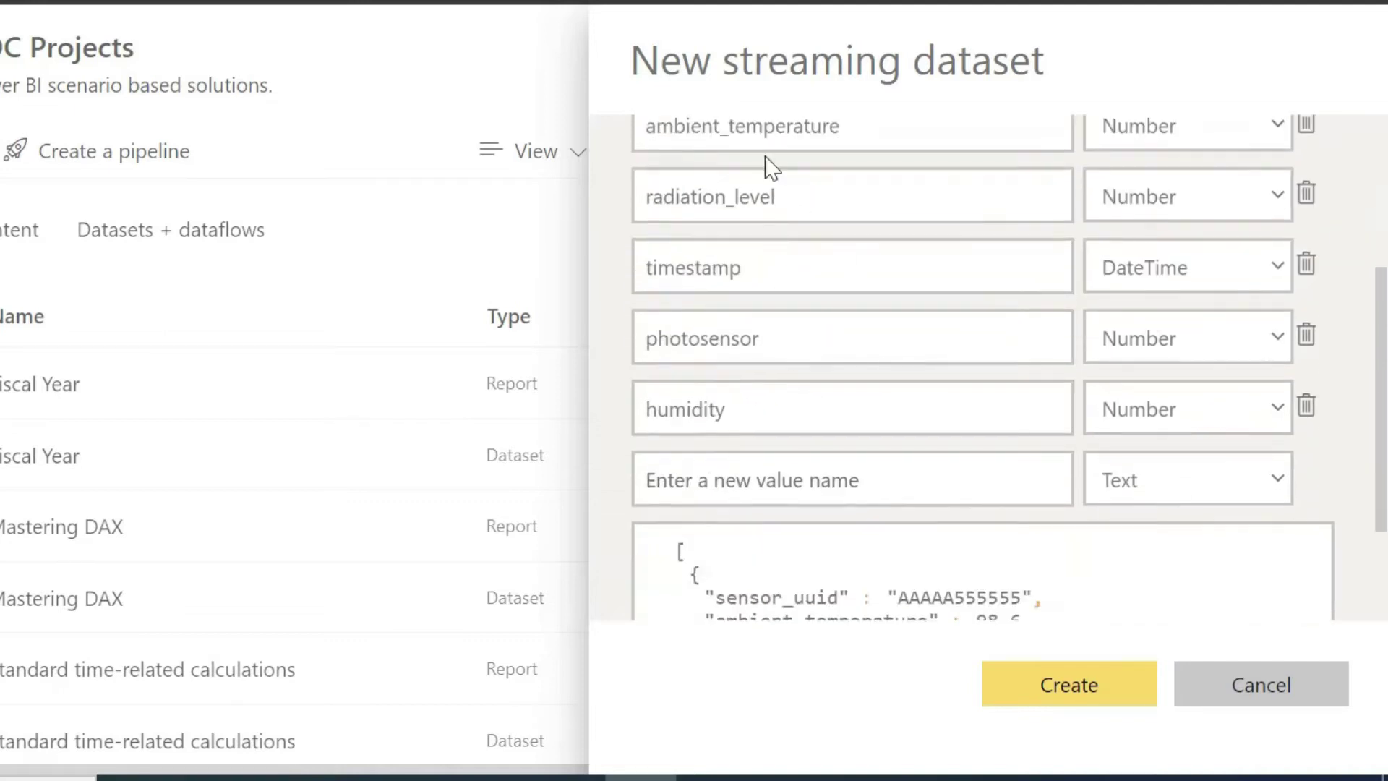
{"action": "scroll", "coordinate": [734, 202], "scroll_direction": "up", "scroll_amount": 2}
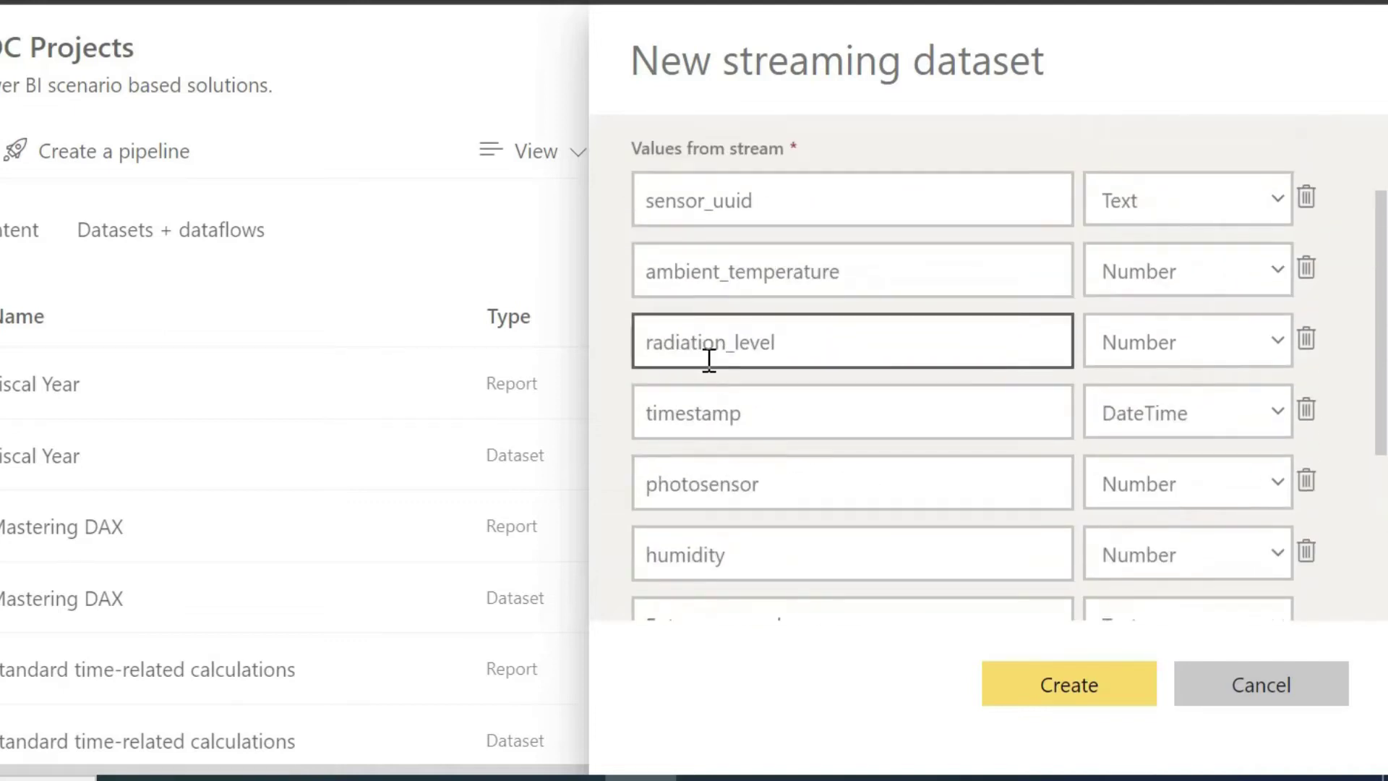
{"action": "scroll", "coordinate": [885, 515], "scroll_direction": "down", "scroll_amount": 4}
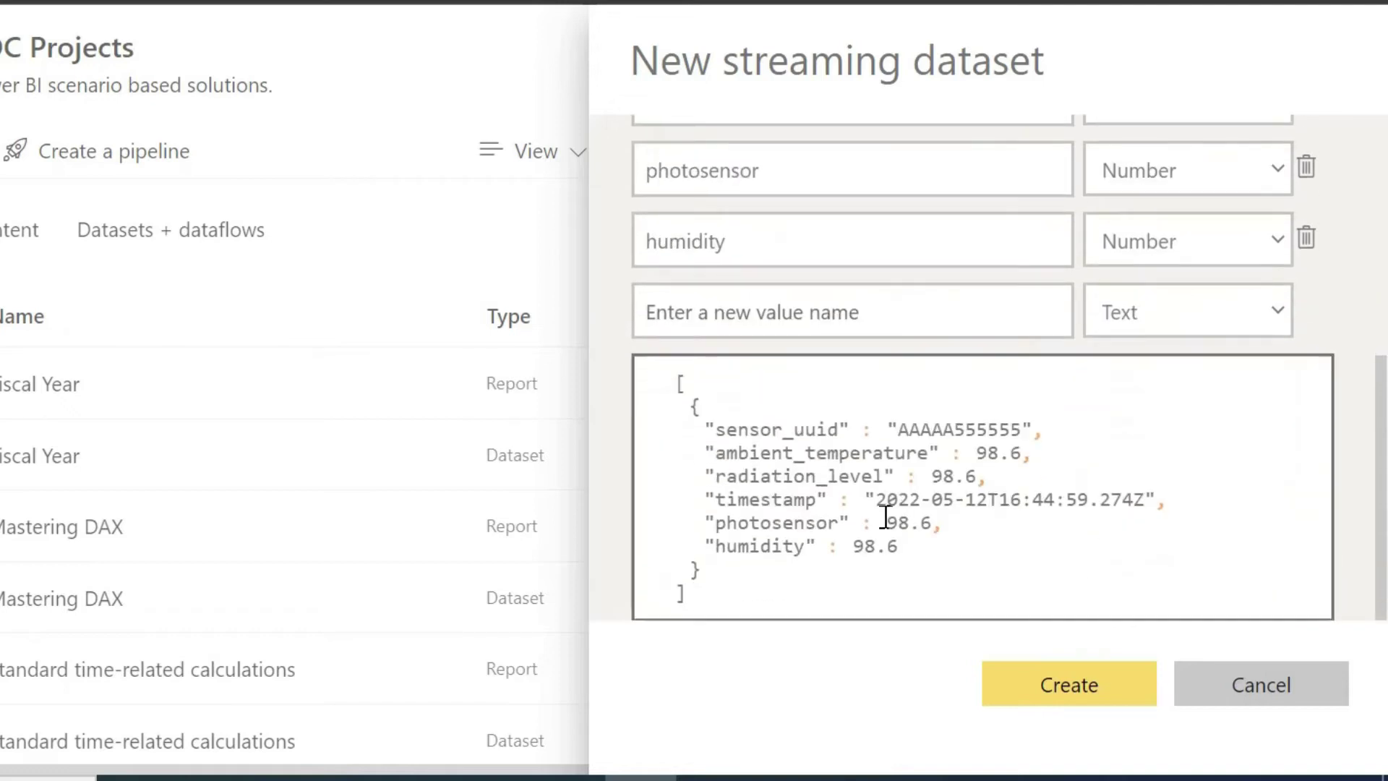
{"action": "left_click", "coordinate": [1074, 700]}
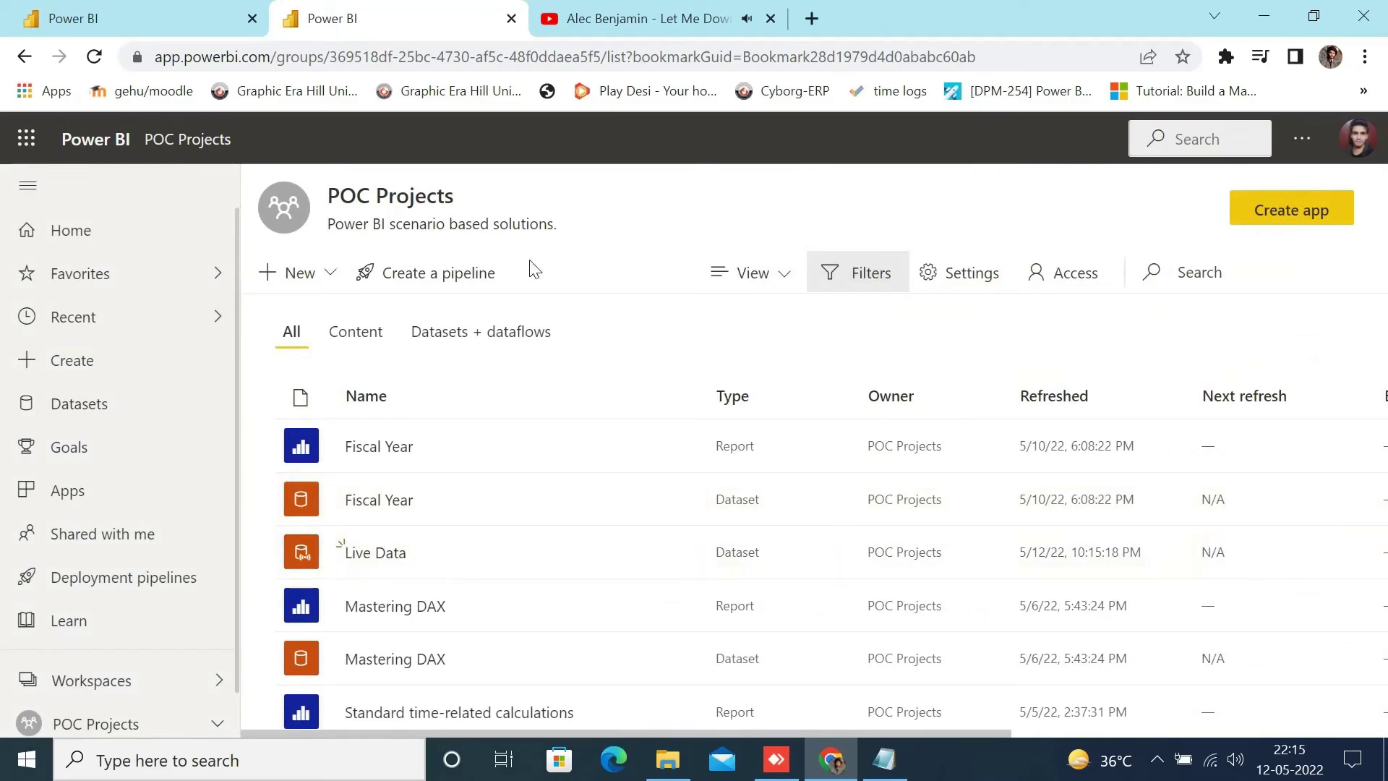
Step: Create a new dashboard named 'Live Data streaming' in the POC Projects workspace
{"action": "left_click", "coordinate": [300, 274]}
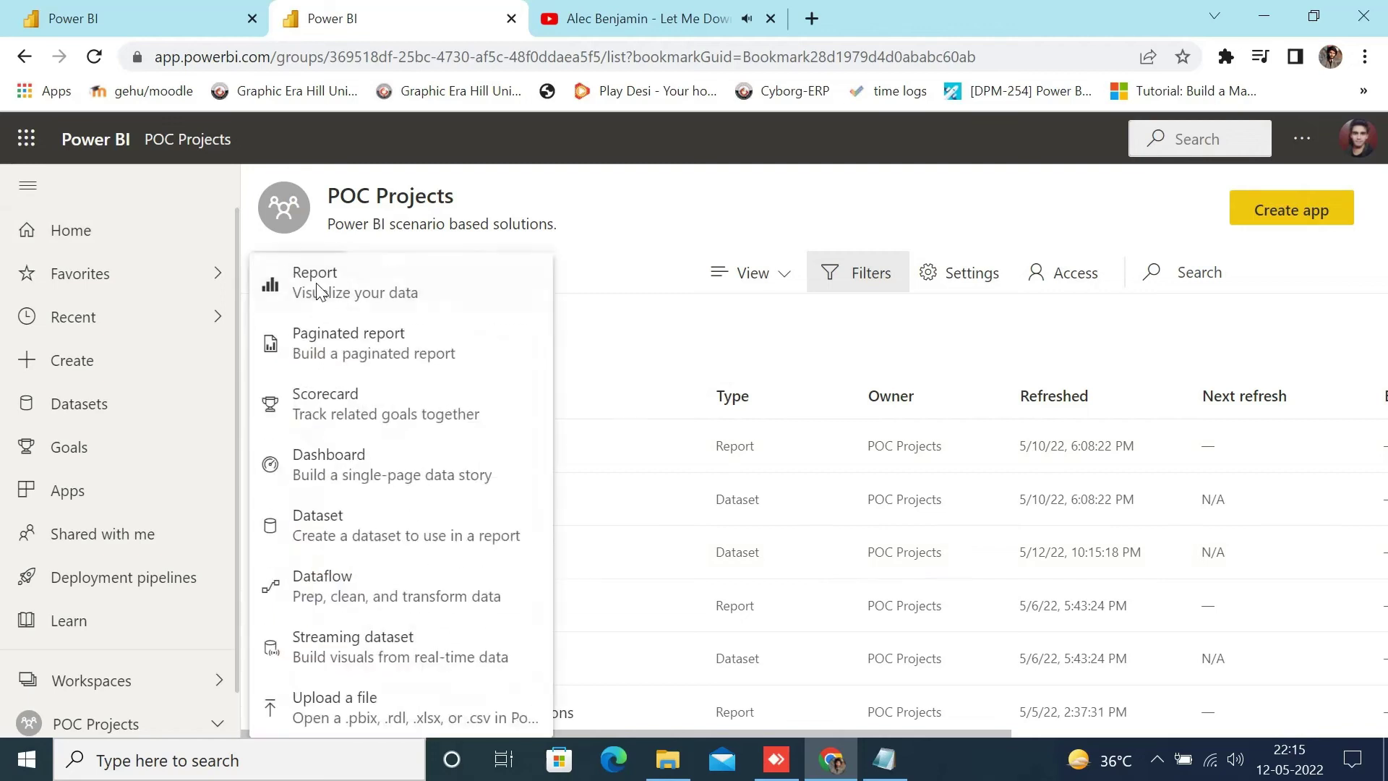
{"action": "left_click", "coordinate": [379, 480]}
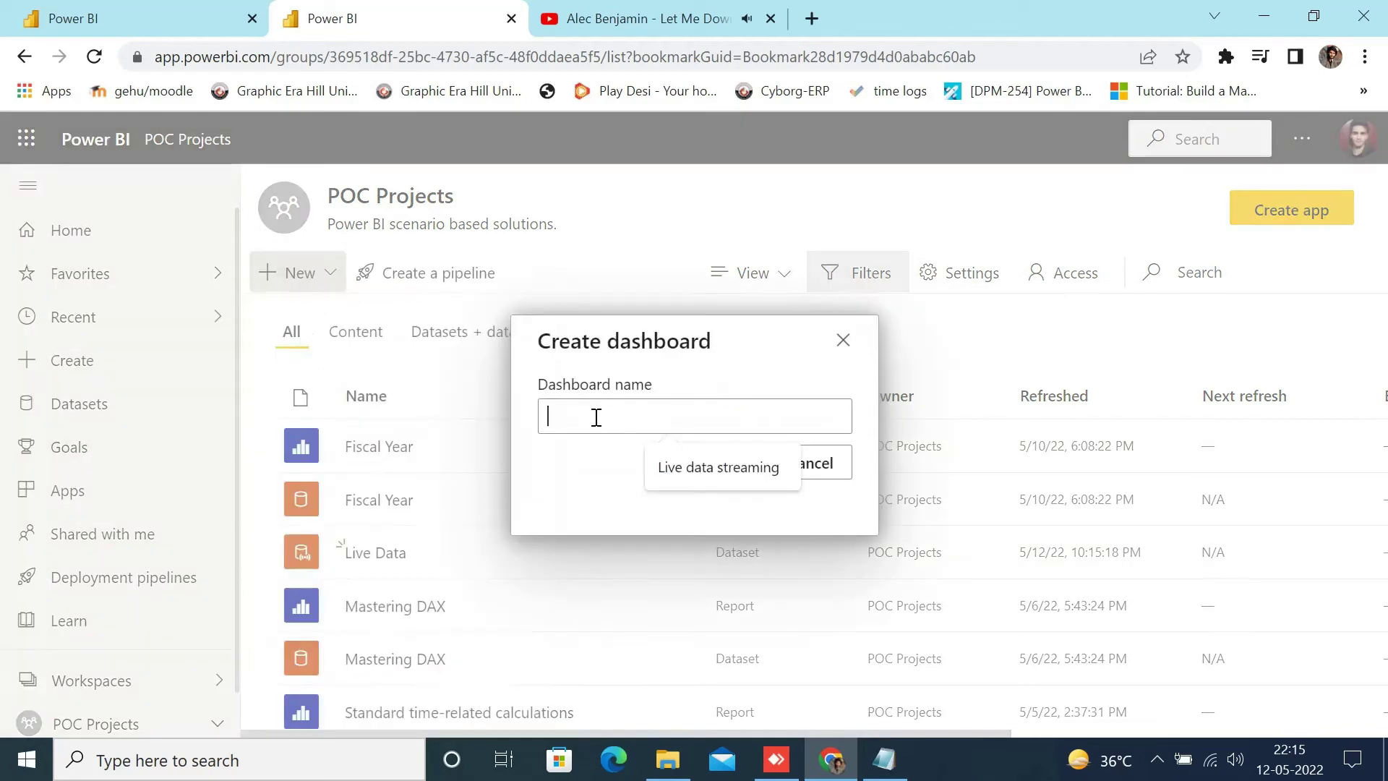
{"action": "type", "text": "w"}
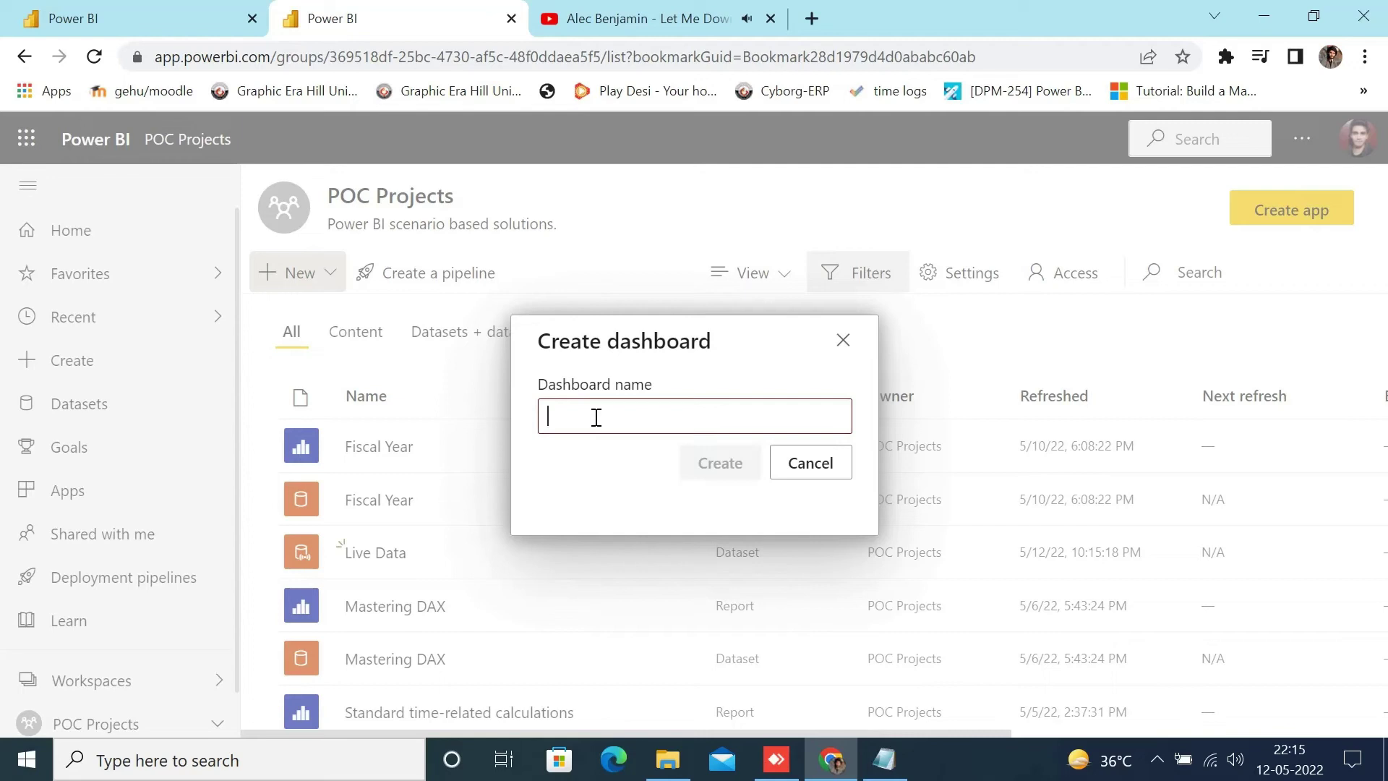
{"action": "type", "text": "Live Data streaming"}
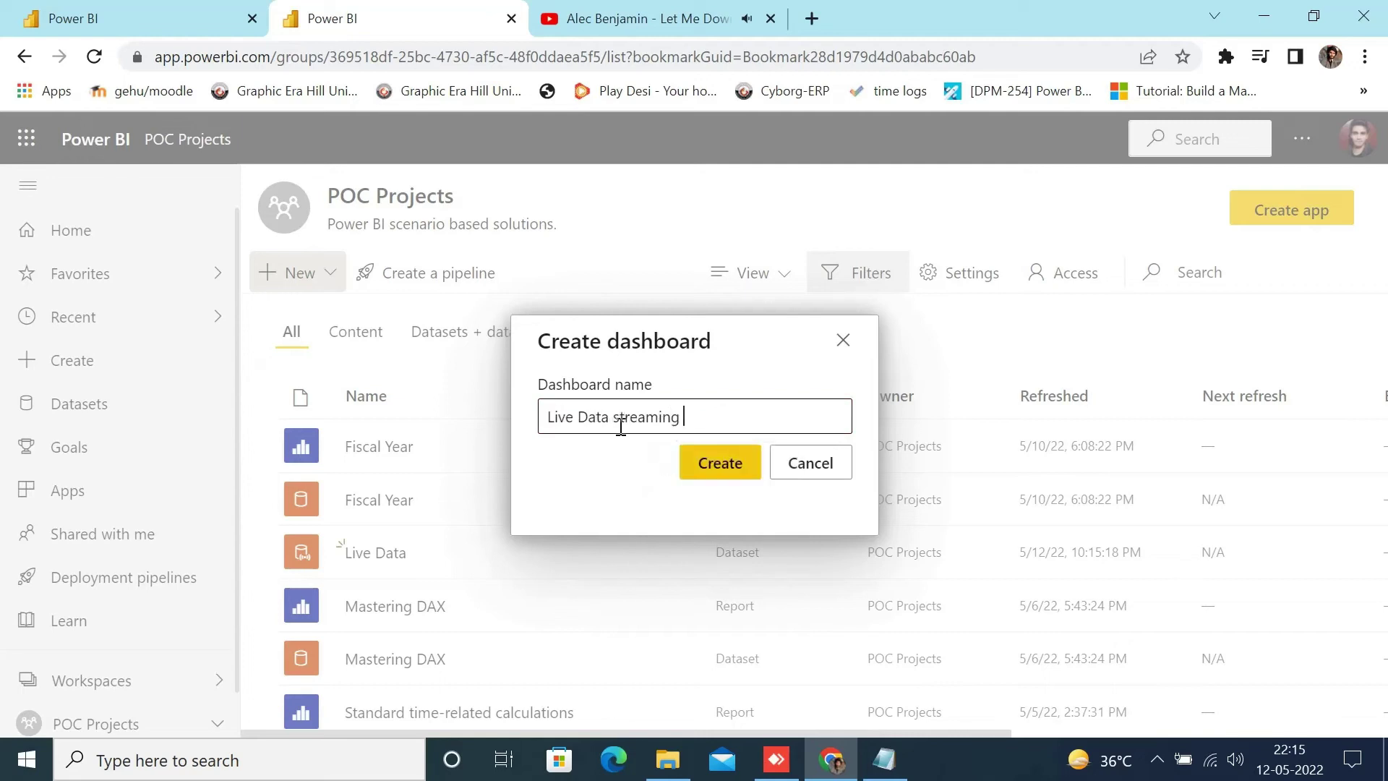
{"action": "left_click", "coordinate": [725, 465]}
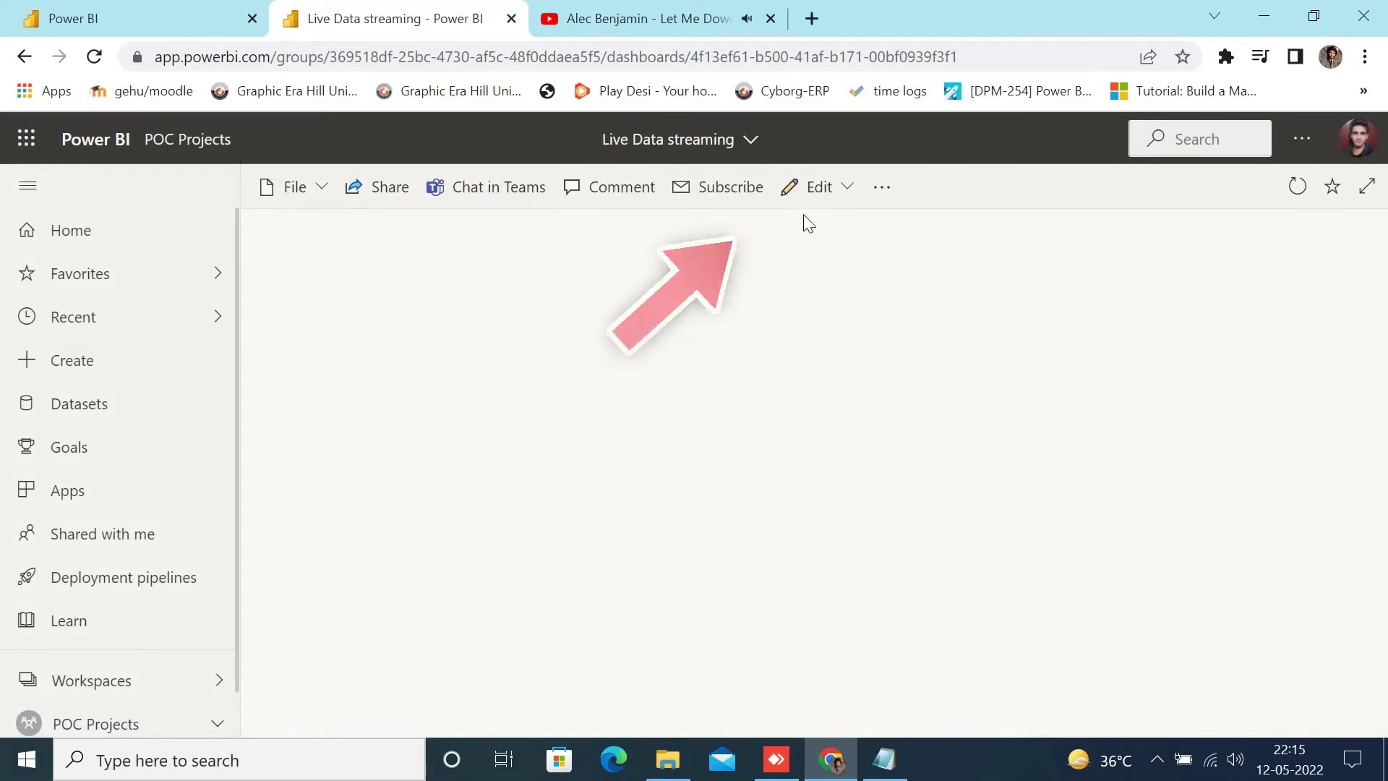
Step: Add a Custom Streaming Data tile using the Live Data dataset, advancing to visualization design
{"action": "left_click", "coordinate": [816, 187]}
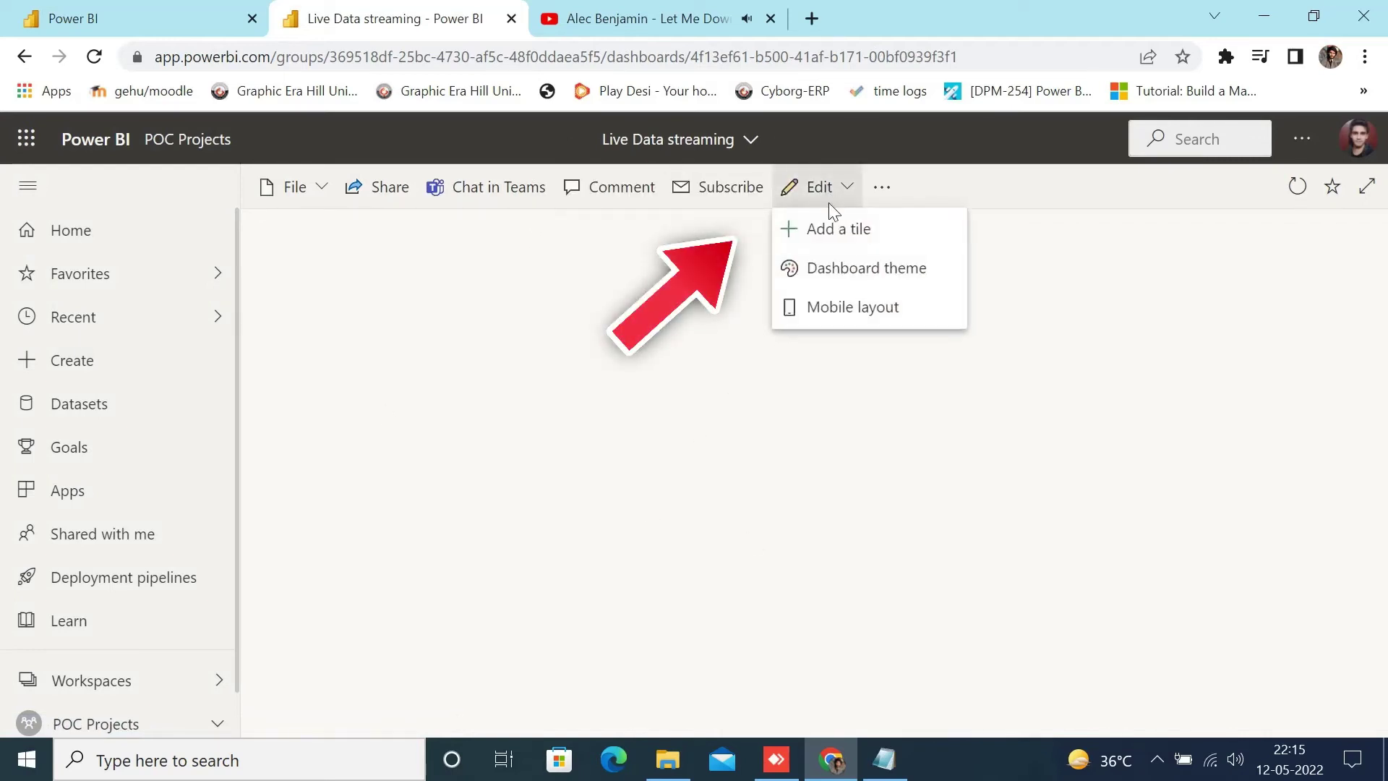
{"action": "left_click", "coordinate": [830, 238]}
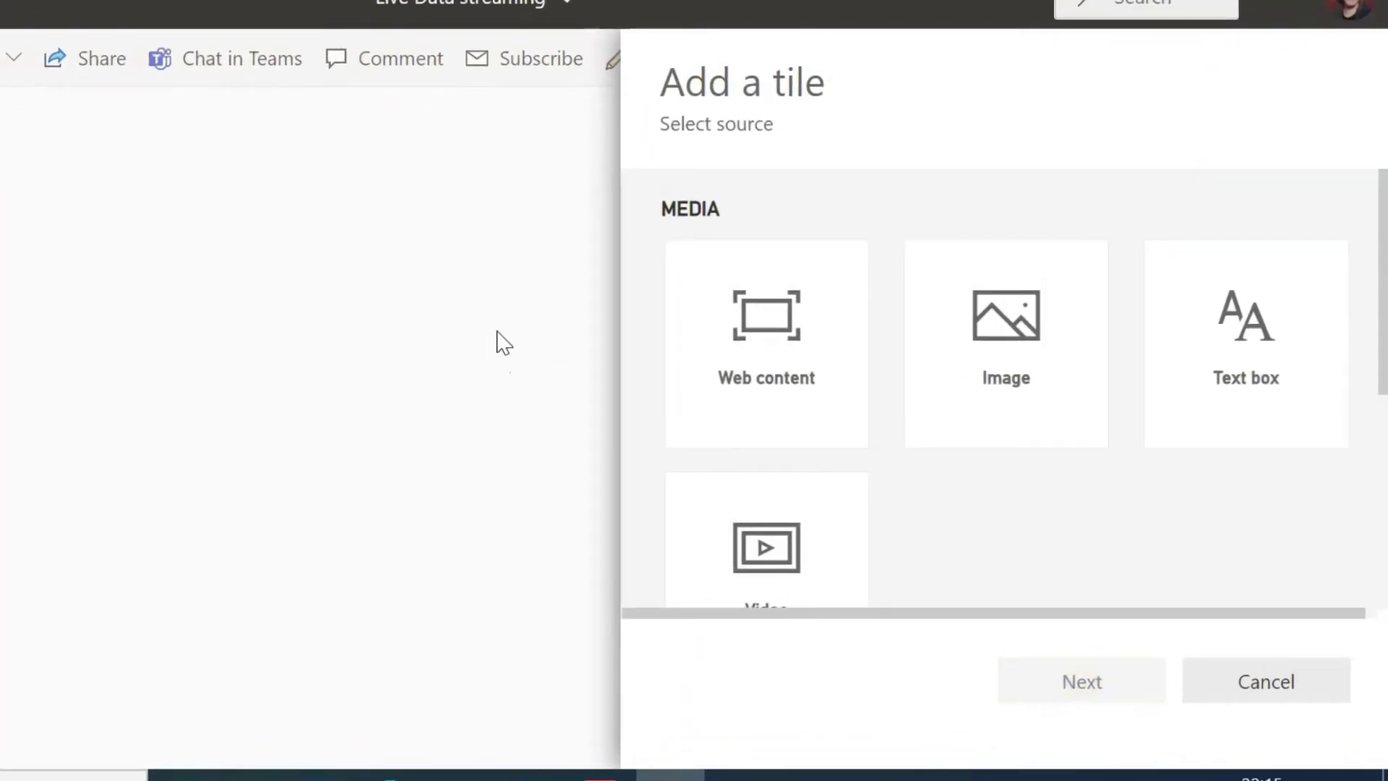
{"action": "scroll", "coordinate": [835, 440], "scroll_direction": "down", "scroll_amount": 5}
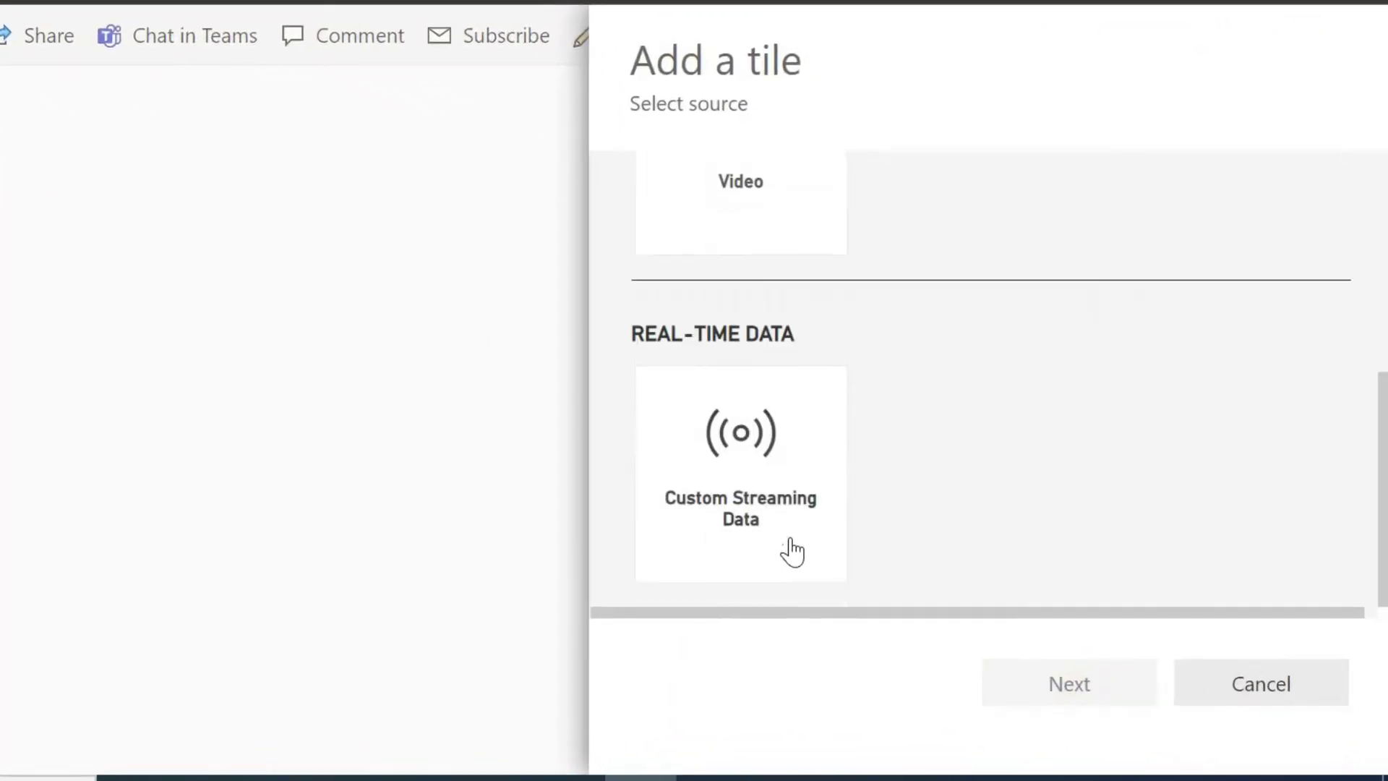
{"action": "left_click", "coordinate": [752, 470]}
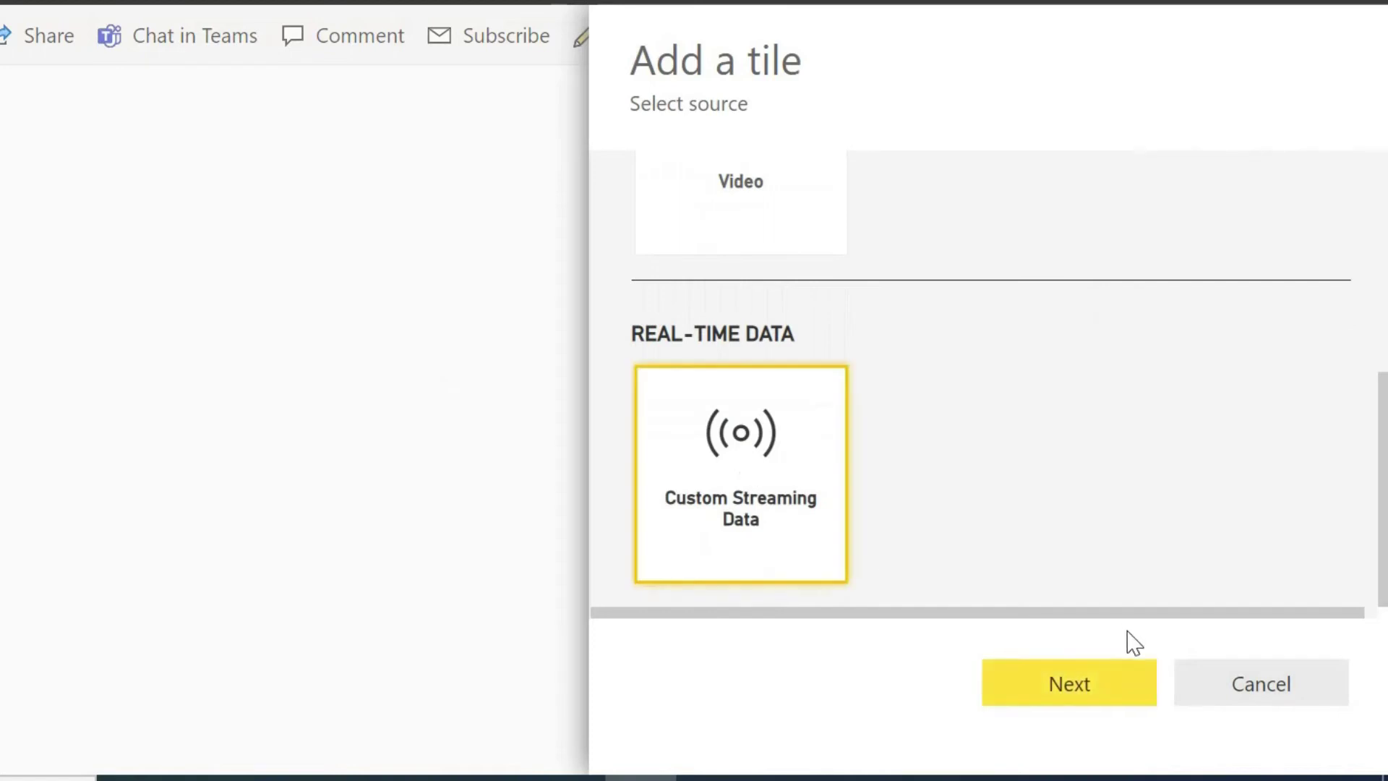
{"action": "left_click", "coordinate": [1075, 714]}
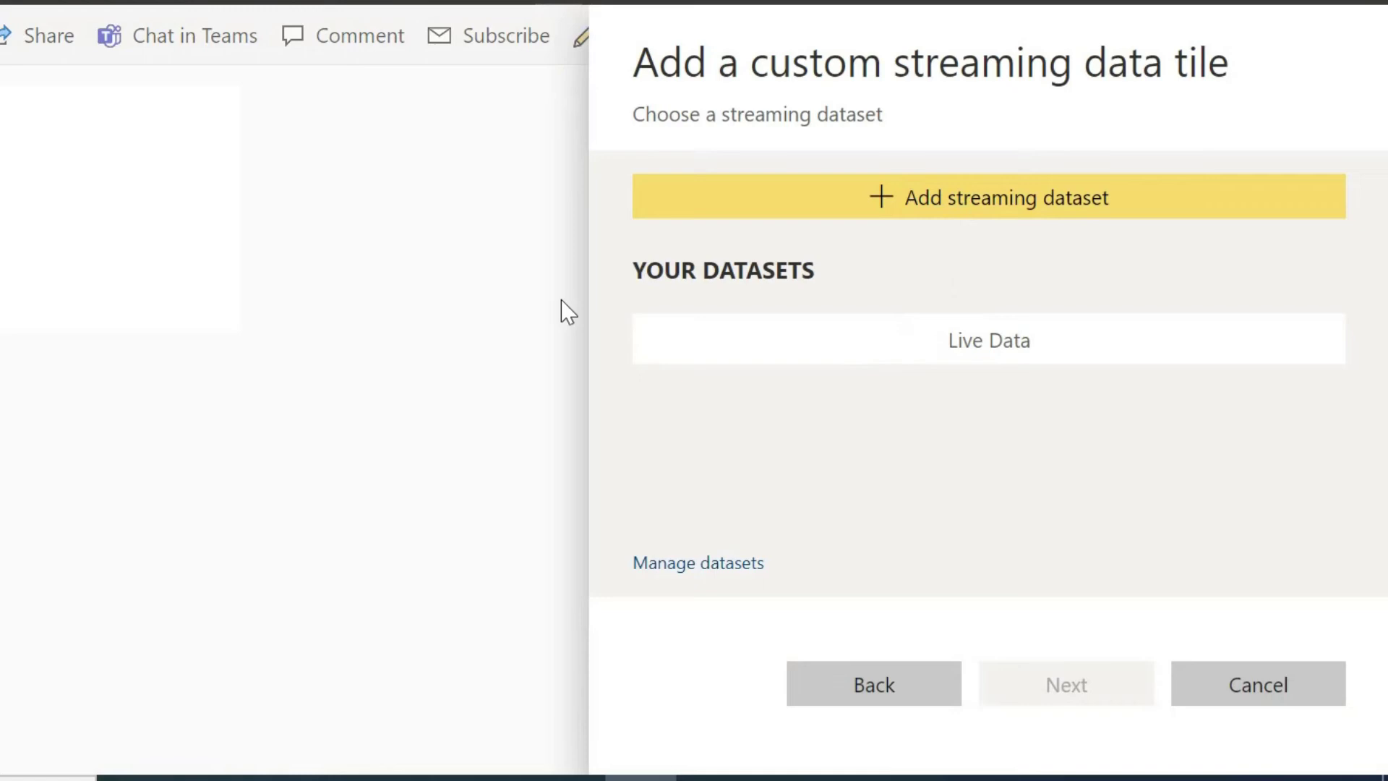
{"action": "left_click", "coordinate": [999, 345]}
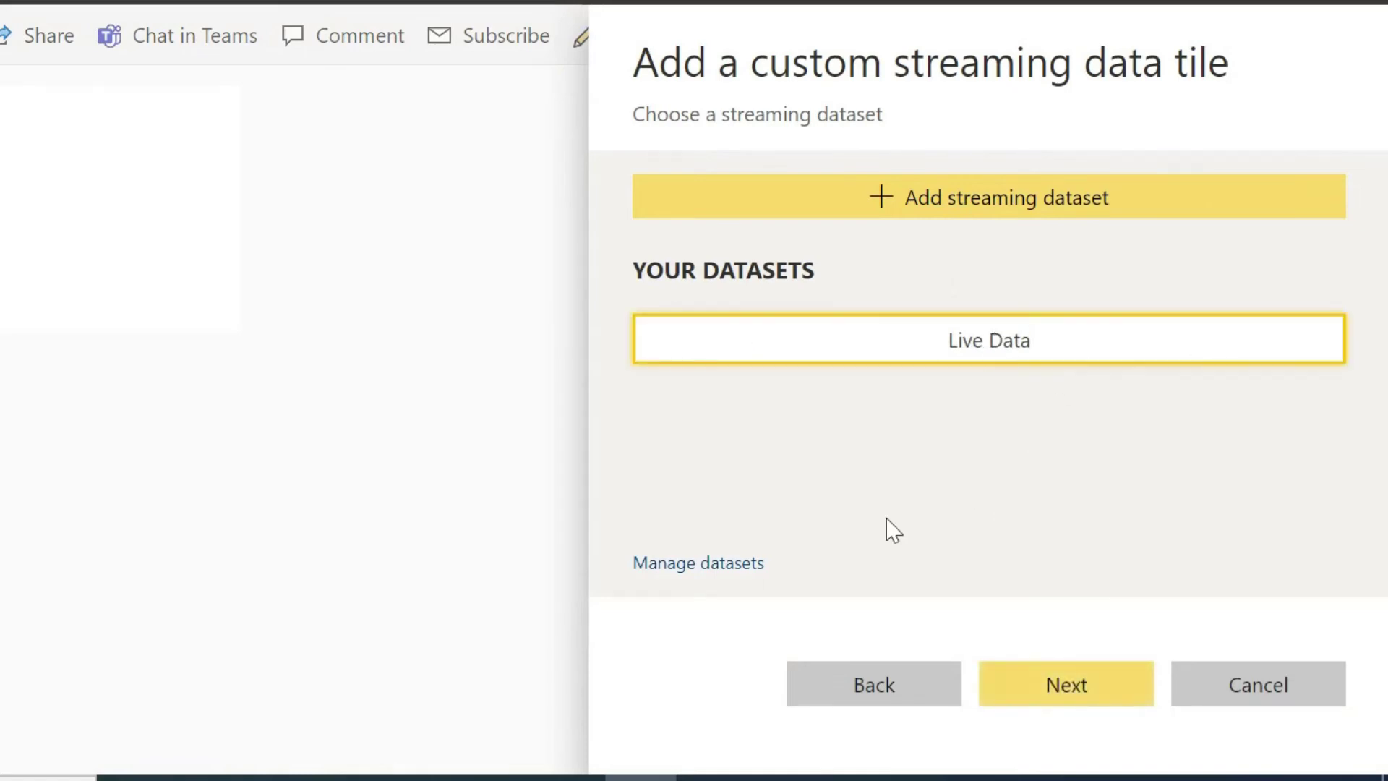
{"action": "left_click", "coordinate": [1066, 678]}
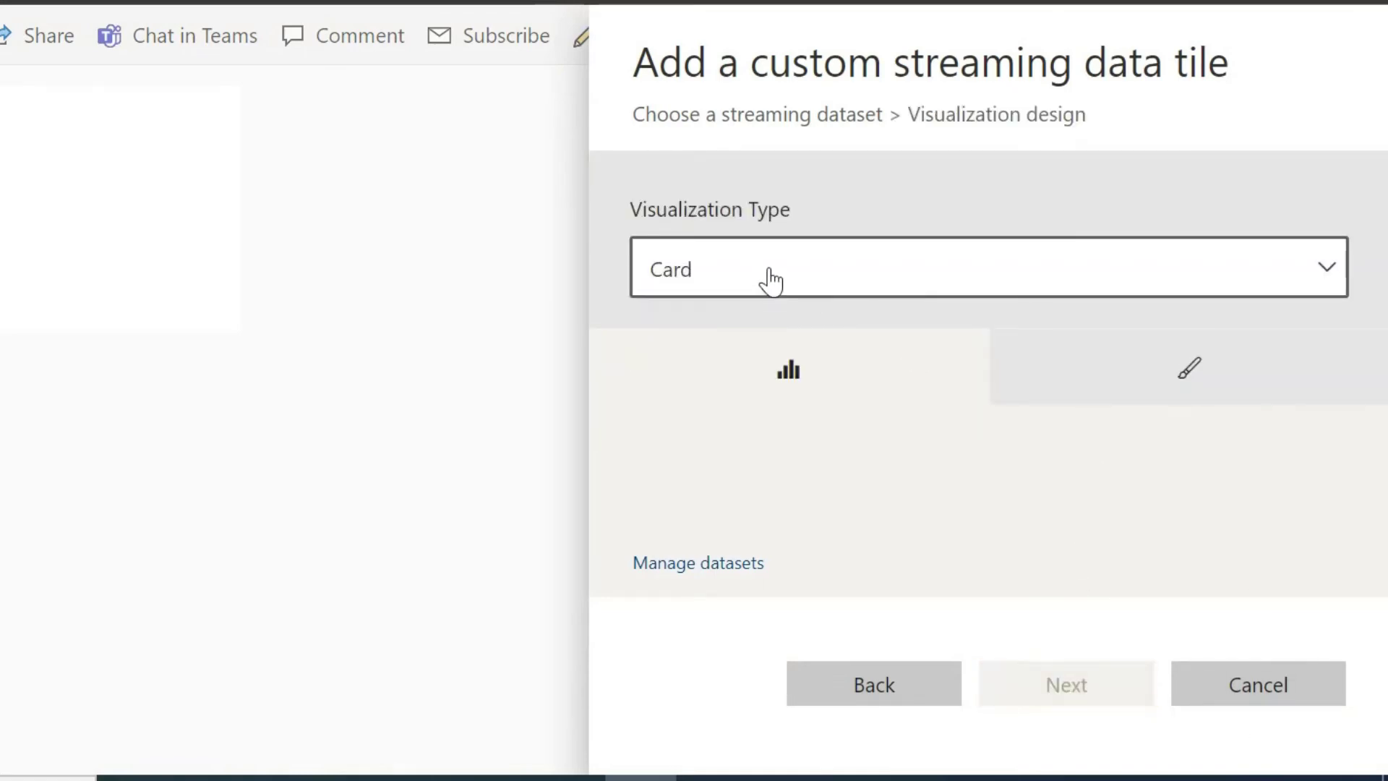
Step: Make the tile a line chart with timestamp on the axis and ambient_temperature as values
{"action": "left_click", "coordinate": [799, 290]}
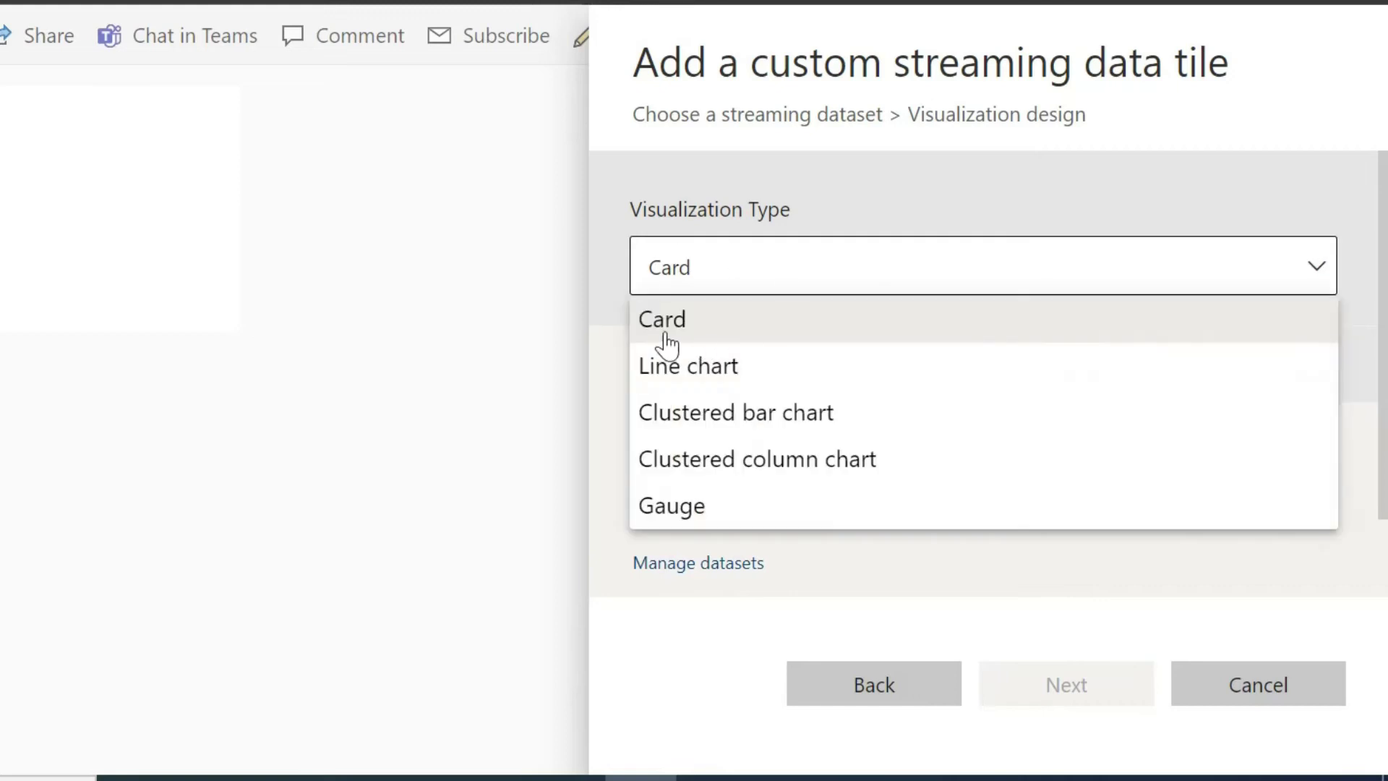
{"action": "left_click", "coordinate": [750, 370]}
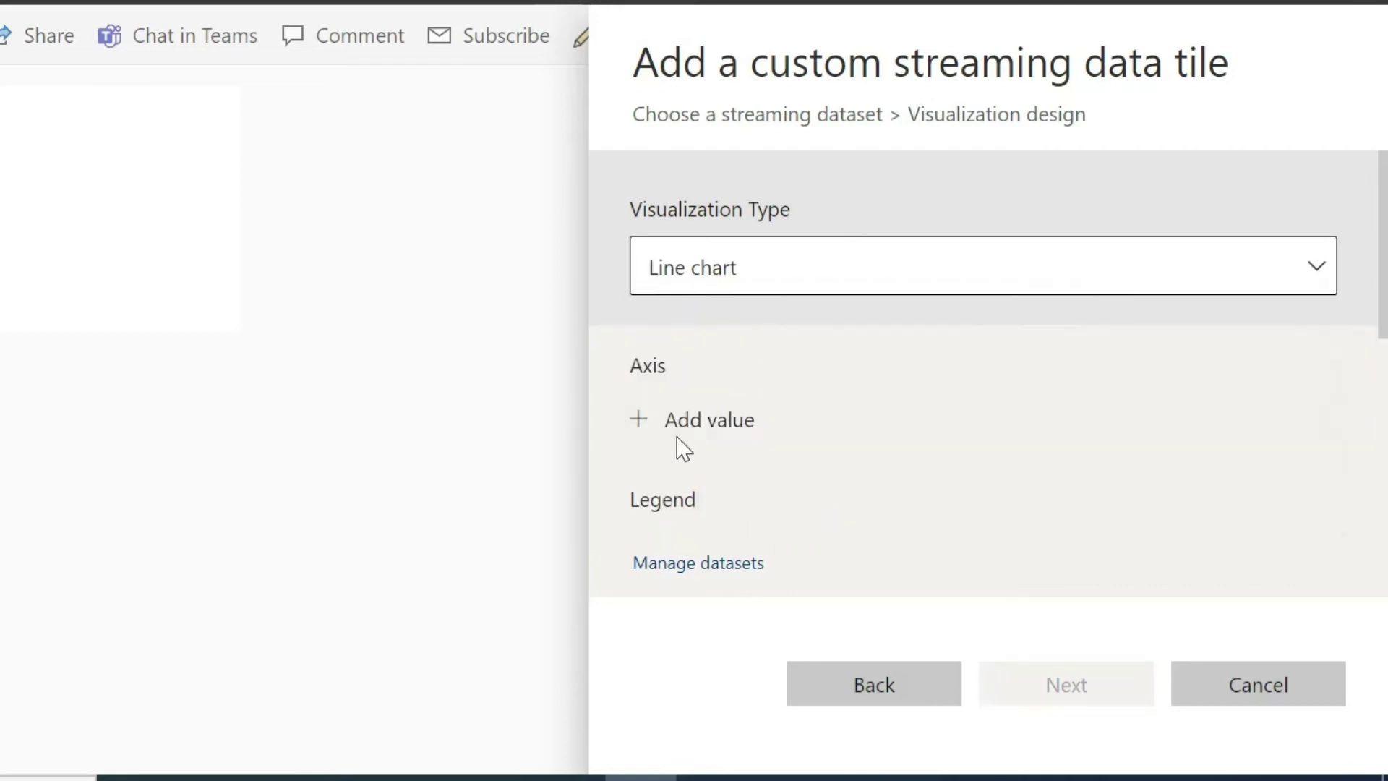
{"action": "left_click", "coordinate": [711, 421]}
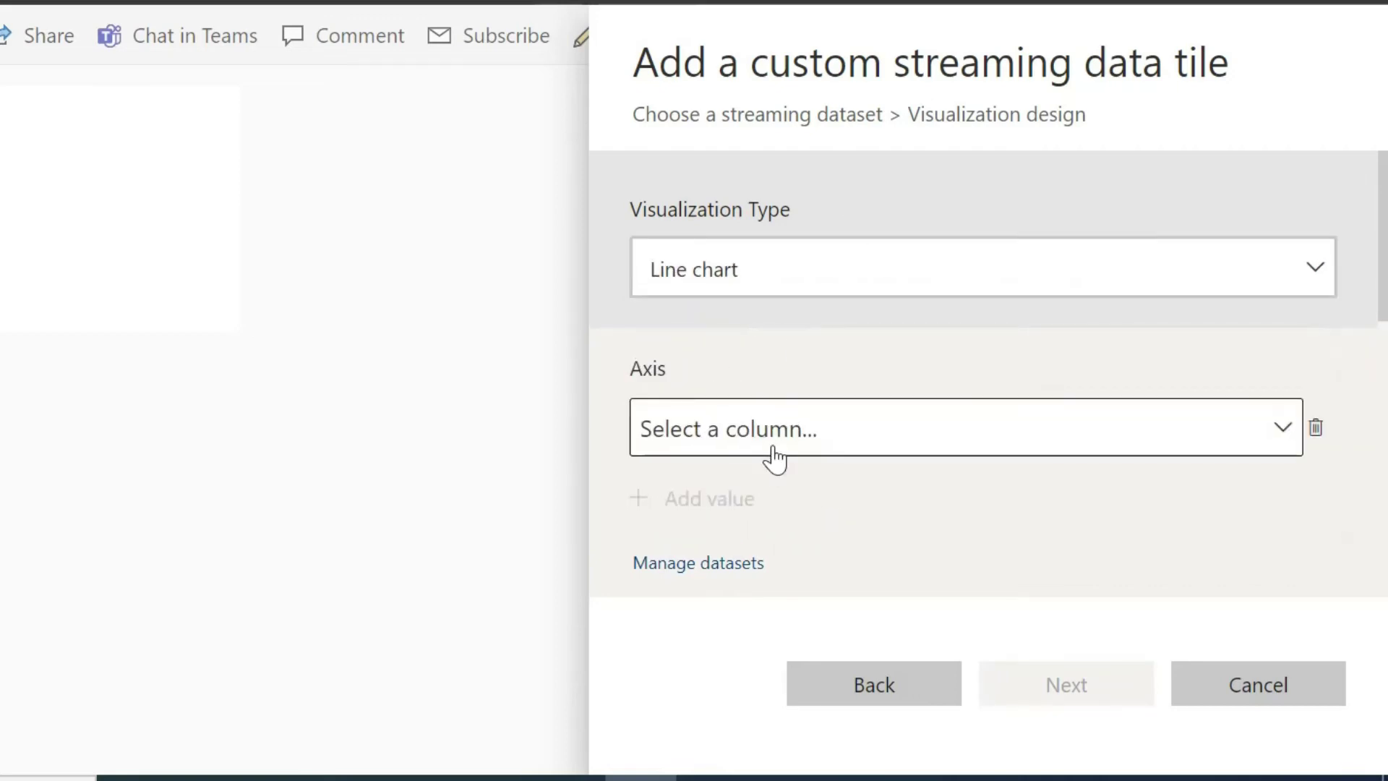
{"action": "left_click", "coordinate": [818, 436]}
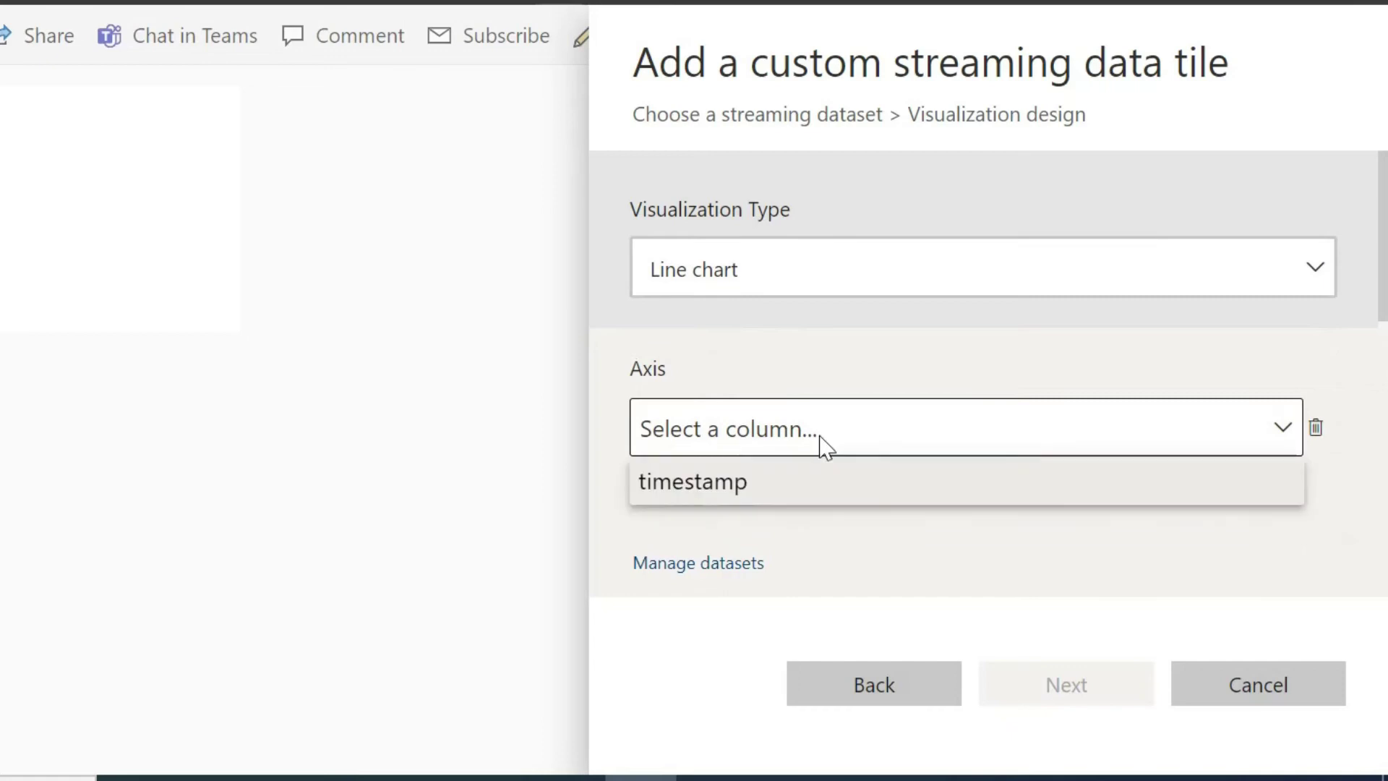
{"action": "left_click", "coordinate": [707, 496]}
{"action": "scroll", "coordinate": [774, 470], "scroll_direction": "down", "scroll_amount": 4}
{"action": "left_click", "coordinate": [690, 483]}
{"action": "left_click", "coordinate": [826, 483]}
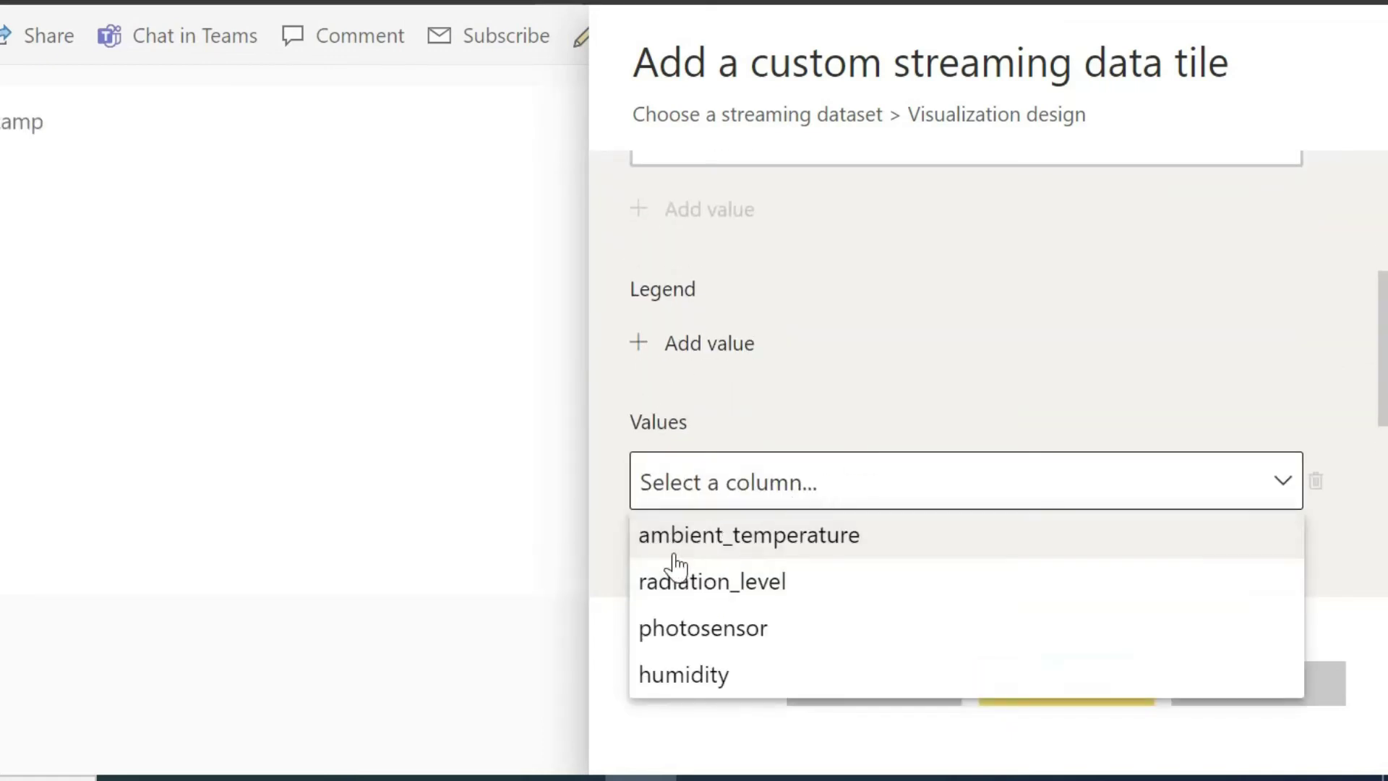
{"action": "left_click", "coordinate": [839, 544]}
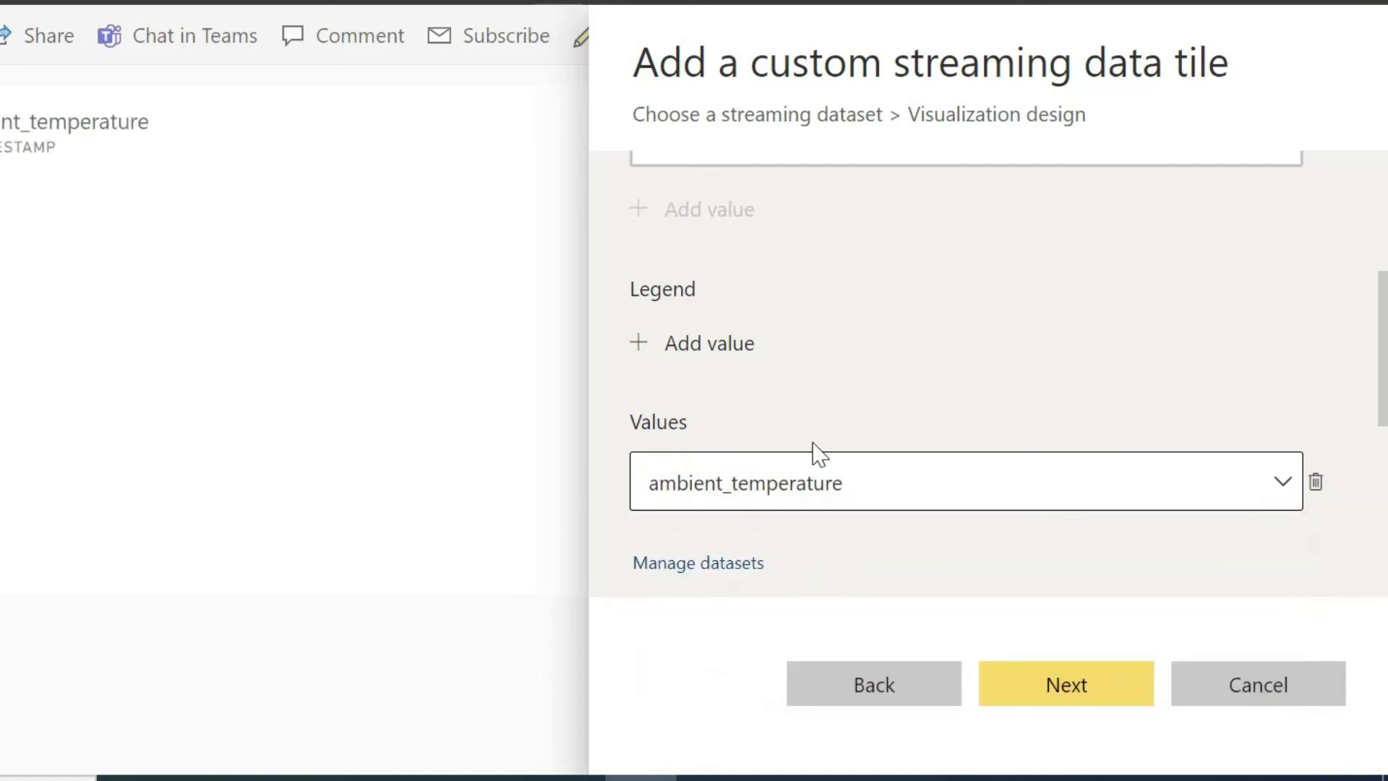
Step: Set the chart's time window to the last 5 minutes
{"action": "scroll", "coordinate": [796, 419], "scroll_direction": "up", "scroll_amount": 2}
{"action": "scroll", "coordinate": [742, 508], "scroll_direction": "down", "scroll_amount": 5}
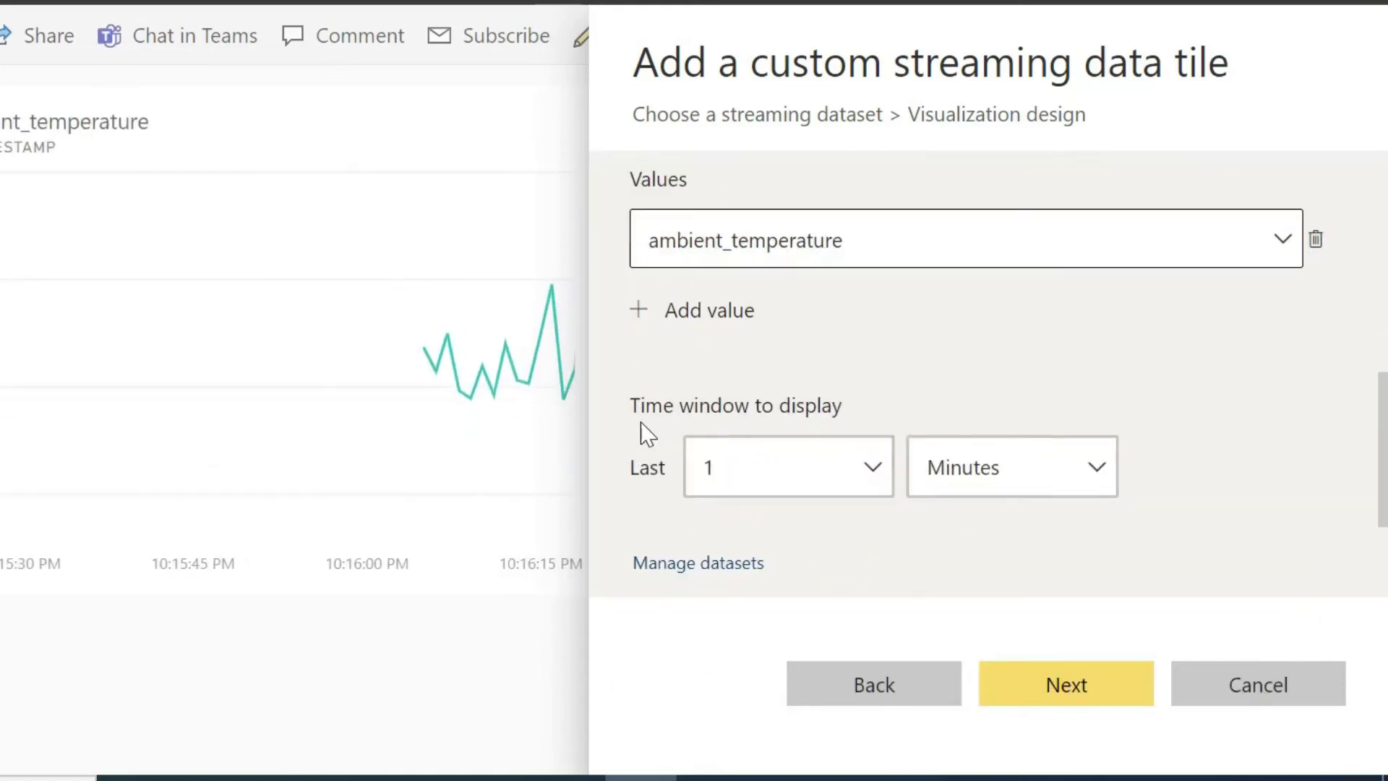
{"action": "left_click_drag", "start_coordinate": [660, 406], "coordinate": [923, 434]}
{"action": "left_click", "coordinate": [947, 483]}
{"action": "left_click", "coordinate": [947, 509]}
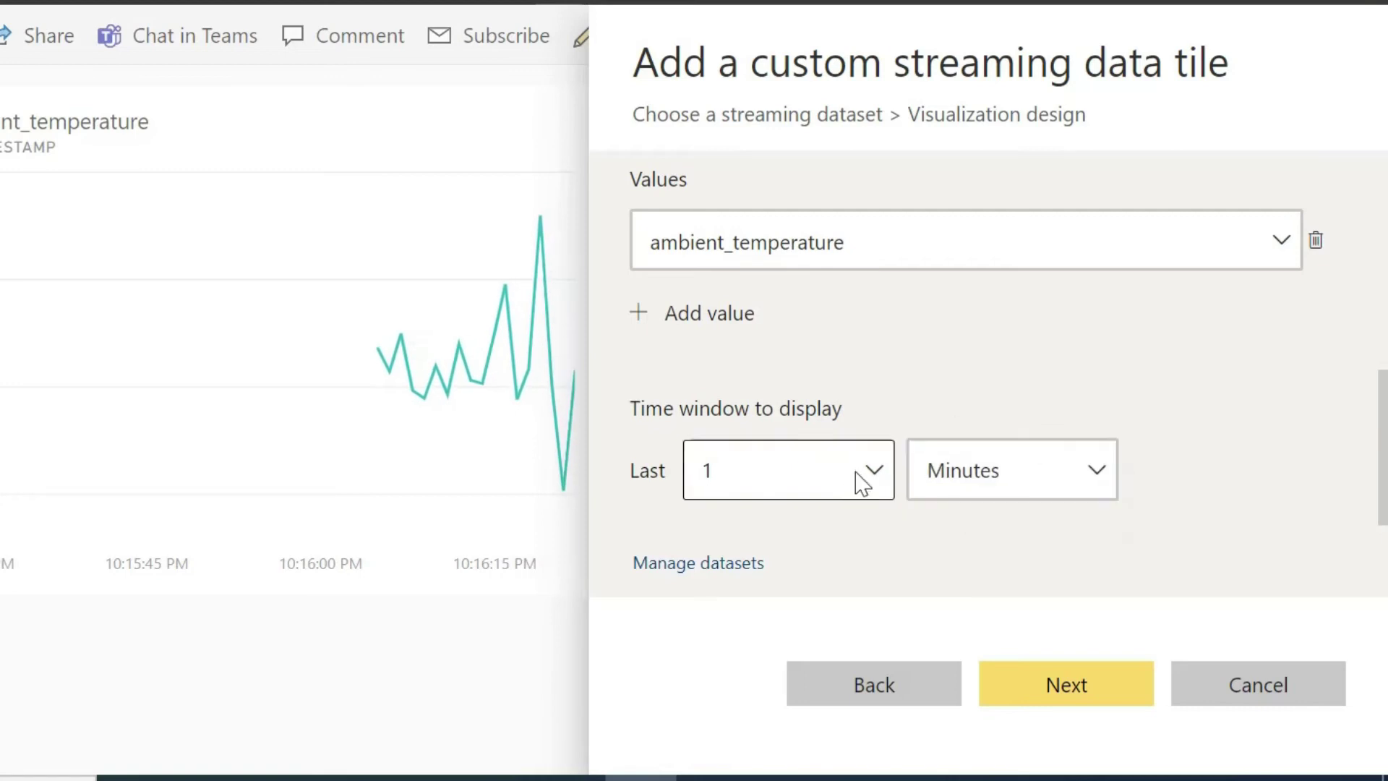
{"action": "left_click", "coordinate": [860, 473]}
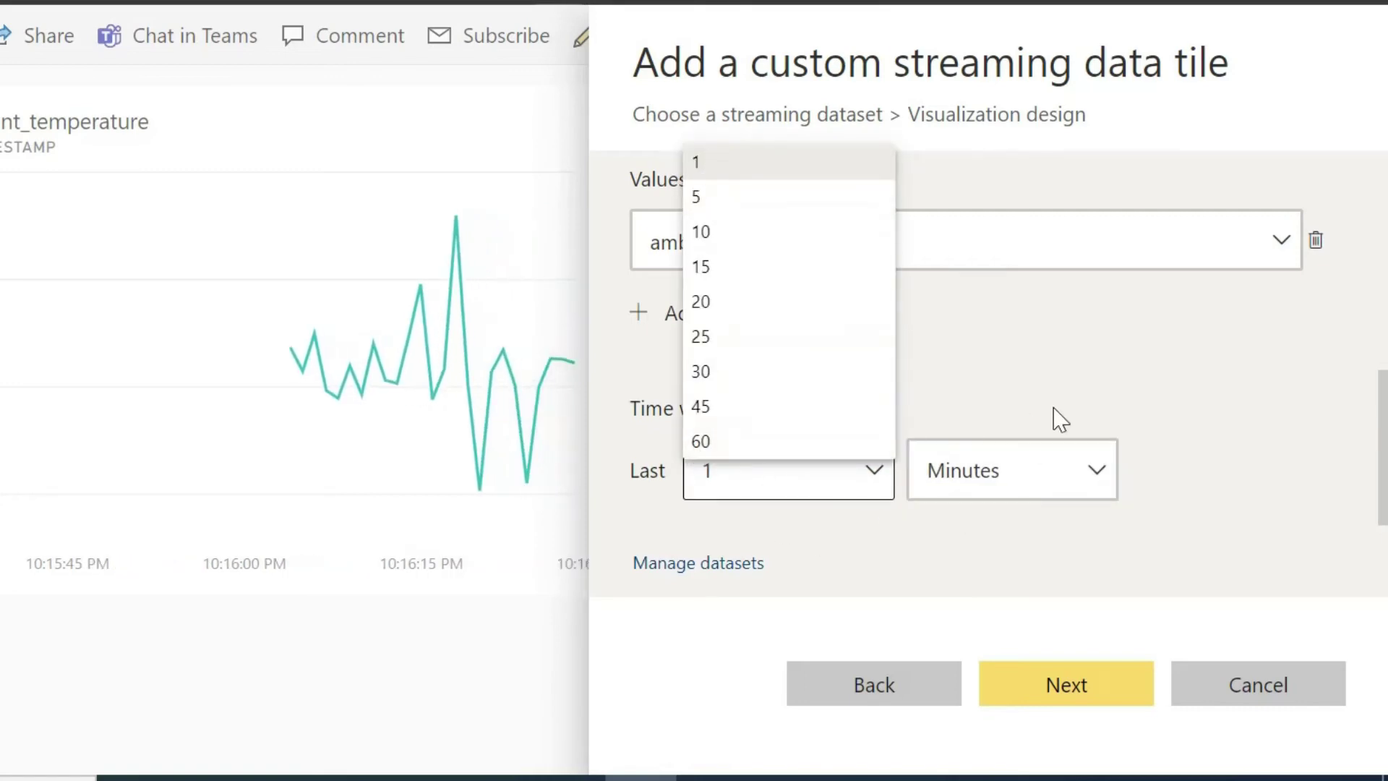
{"action": "left_click", "coordinate": [710, 210]}
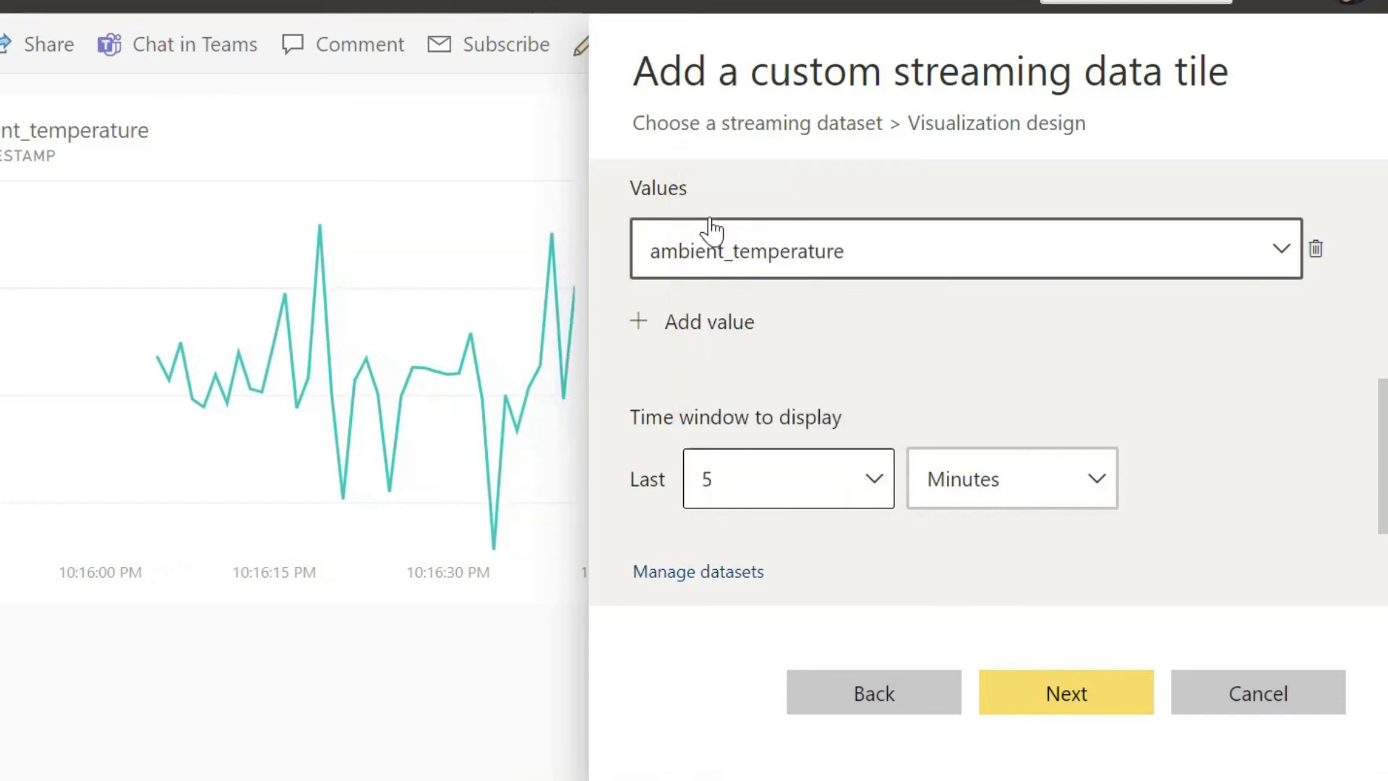
Step: Title the tile 'Temperature in Celsius over time', fixing the spellings of Temperature and Celsius
{"action": "left_click", "coordinate": [1067, 692]}
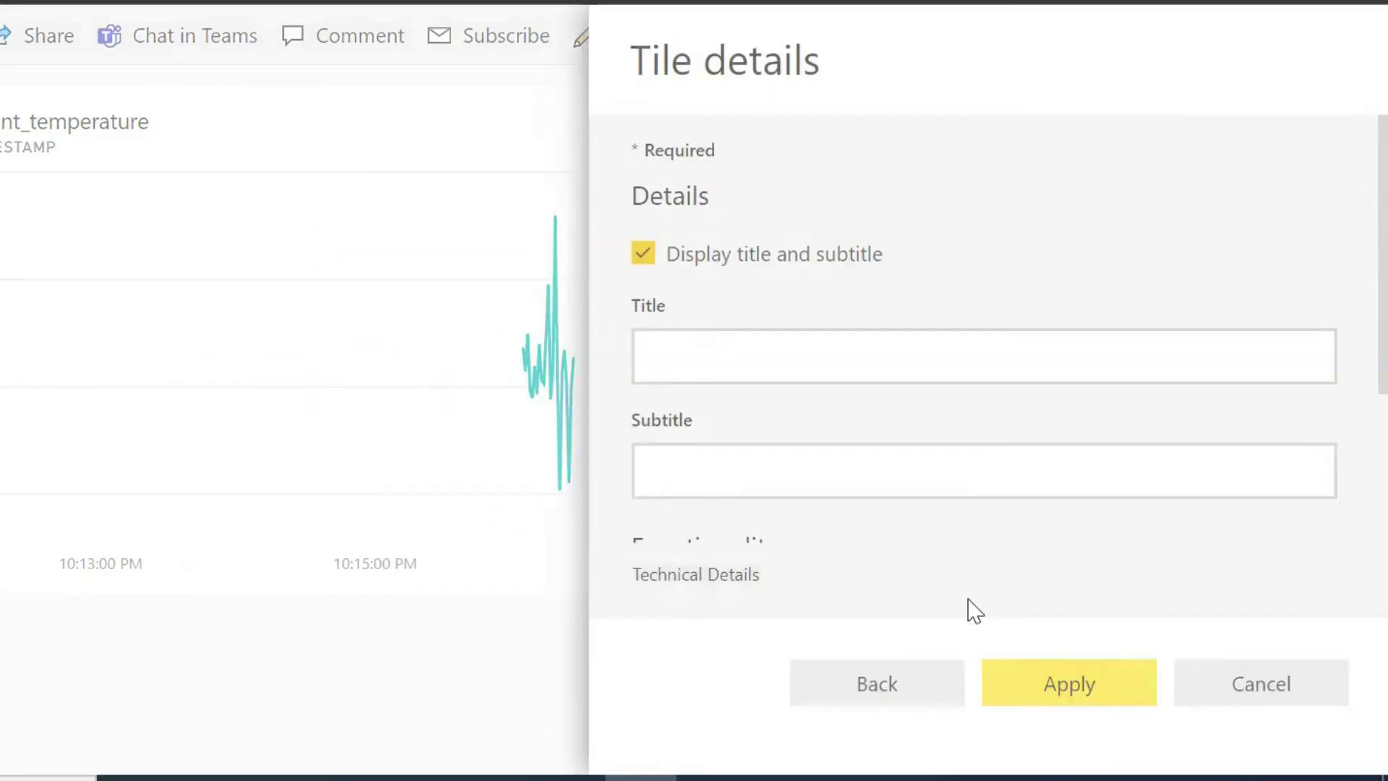
{"action": "left_click", "coordinate": [727, 374]}
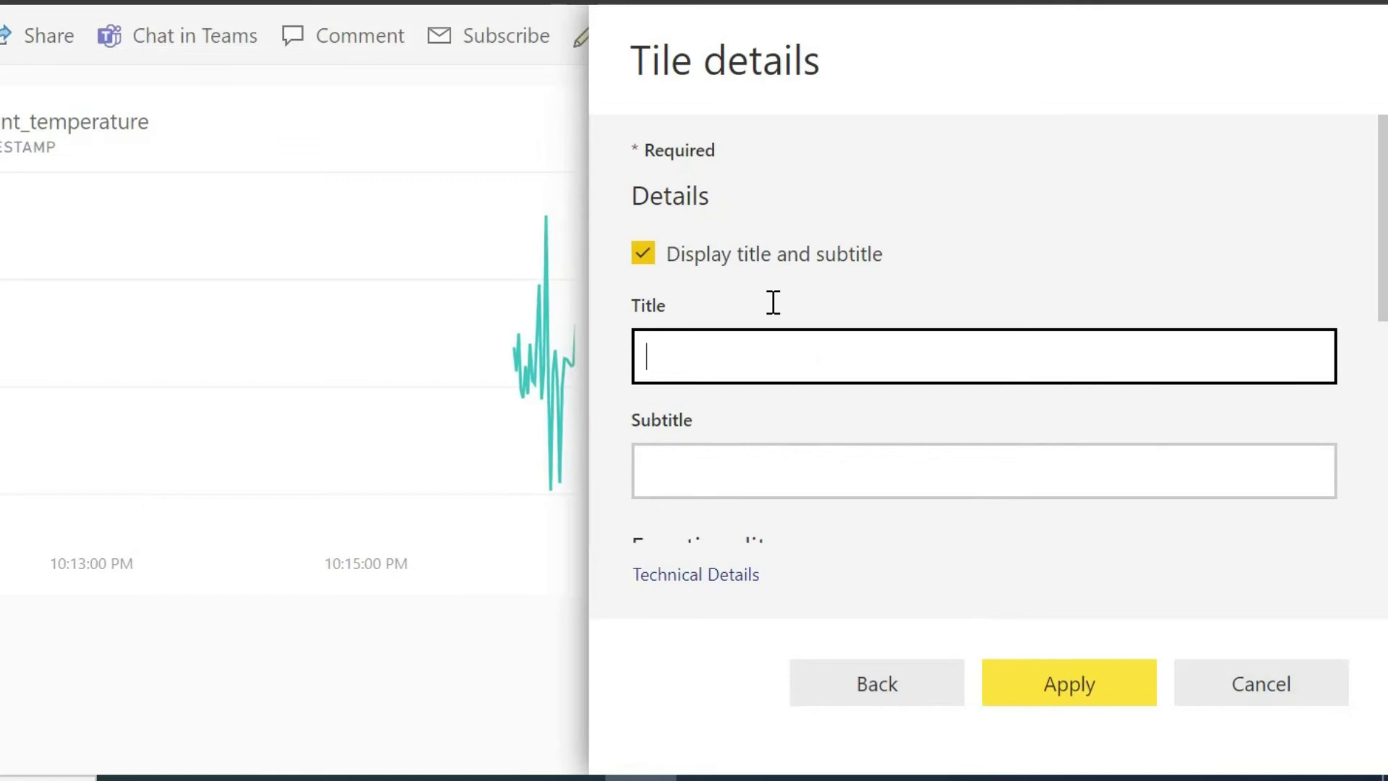
{"action": "type", "text": "Temprature"}
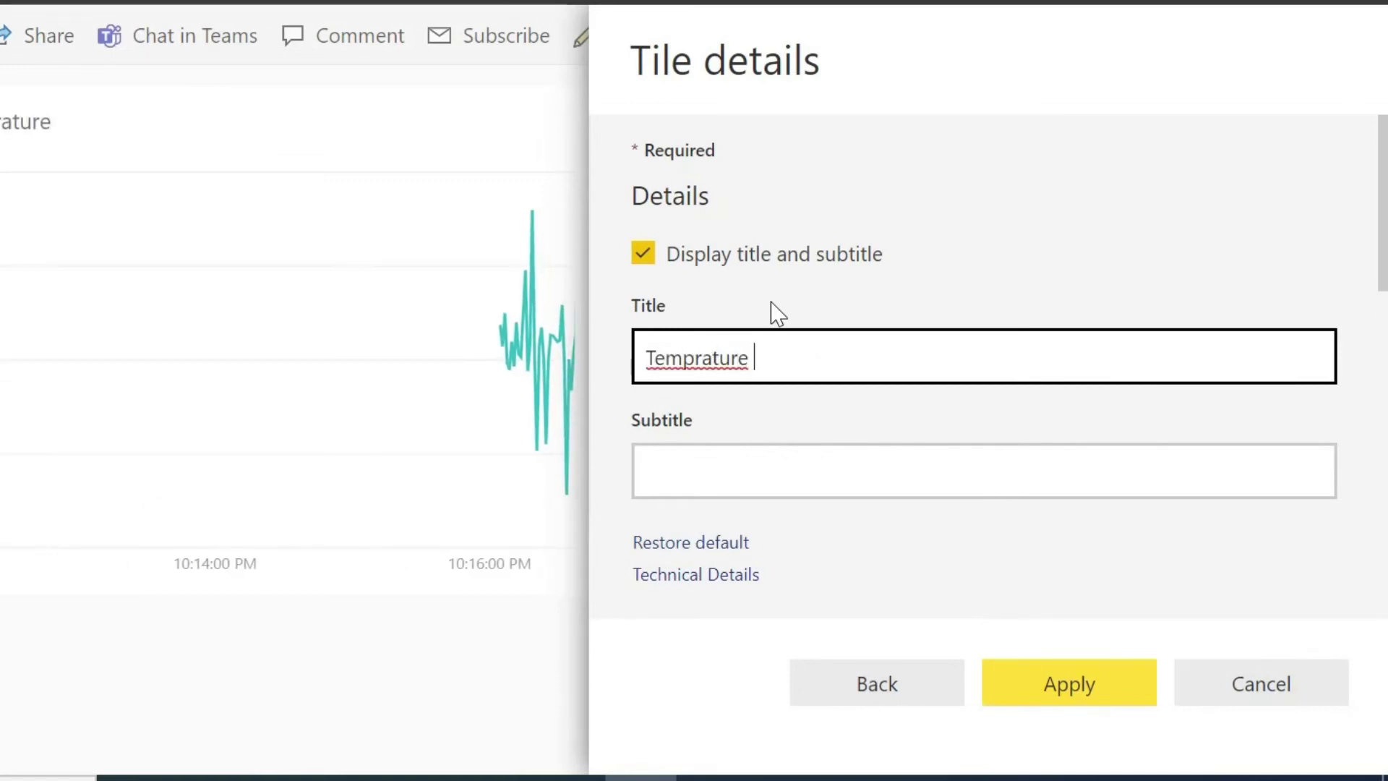
{"action": "right_click", "coordinate": [714, 357]}
{"action": "left_click", "coordinate": [795, 21]}
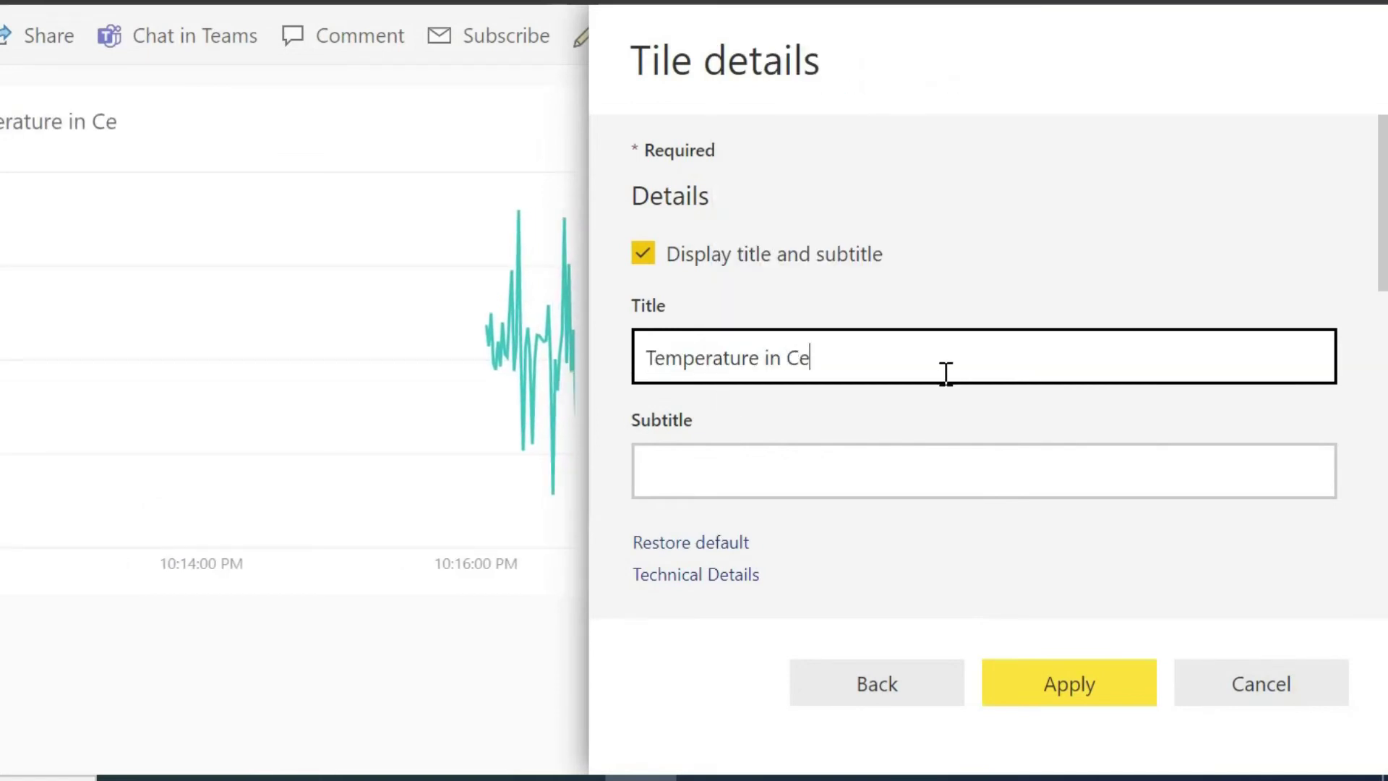
{"action": "right_click", "coordinate": [854, 357]}
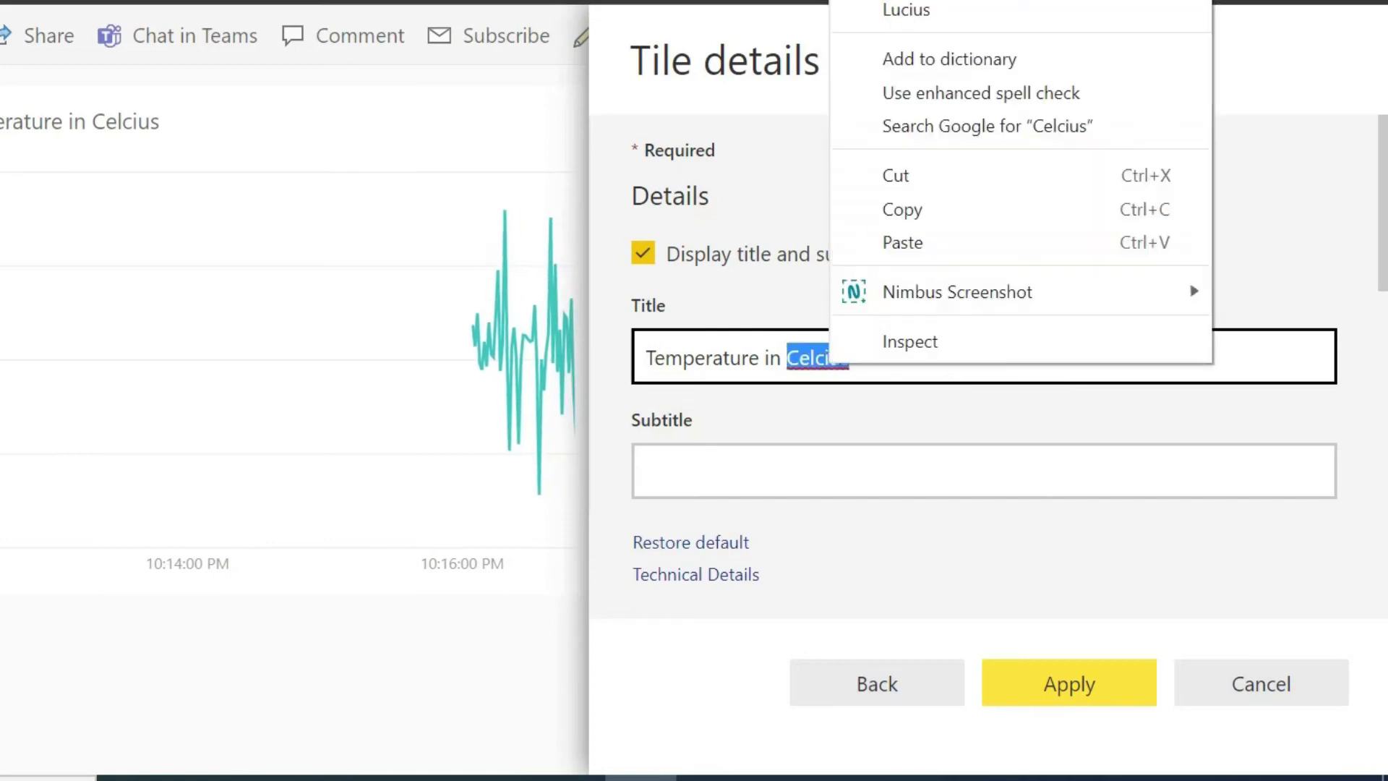
{"action": "left_click", "coordinate": [867, 6]}
{"action": "type", "text": "over time"}
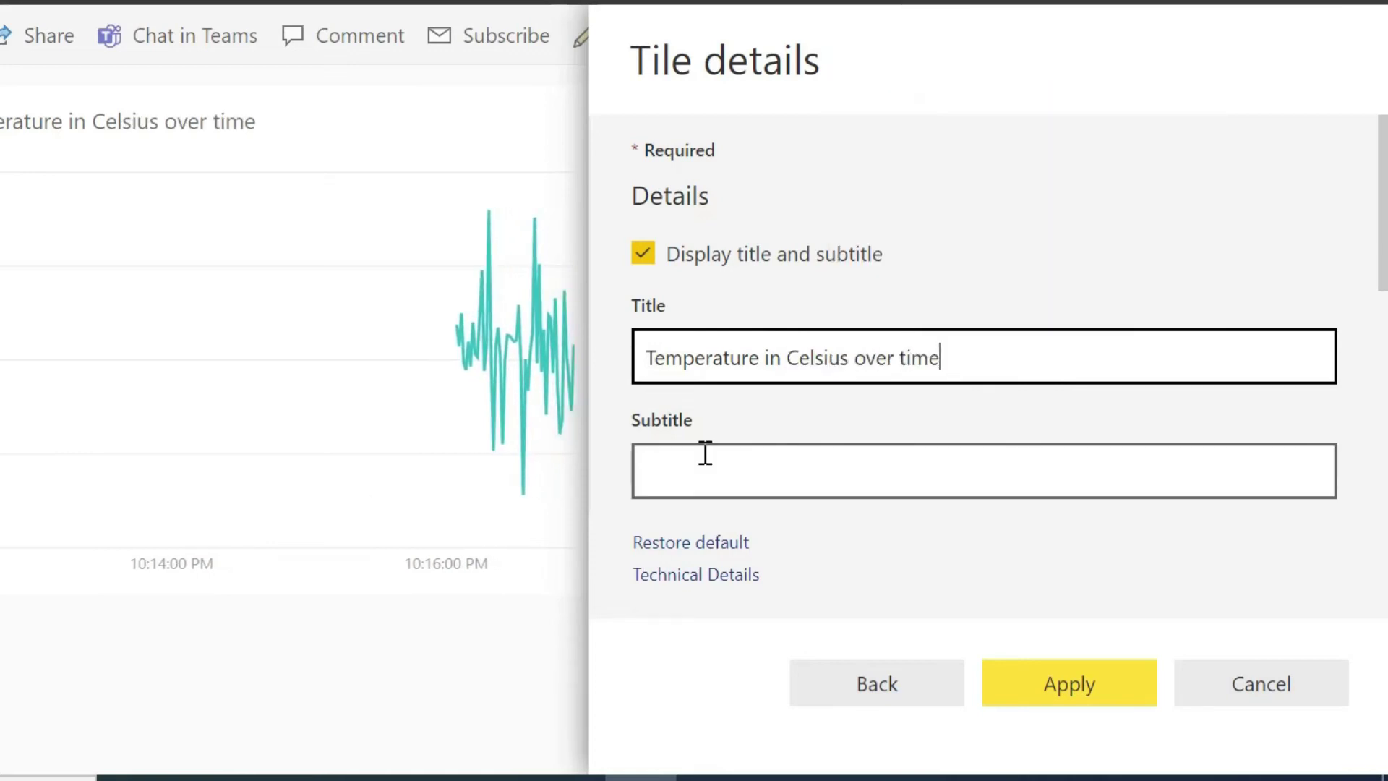
Step: Add the temperature tile to the dashboard and resize it wider and shorter
{"action": "scroll", "coordinate": [636, 341], "scroll_direction": "down", "scroll_amount": 5}
{"action": "left_click", "coordinate": [1069, 684]}
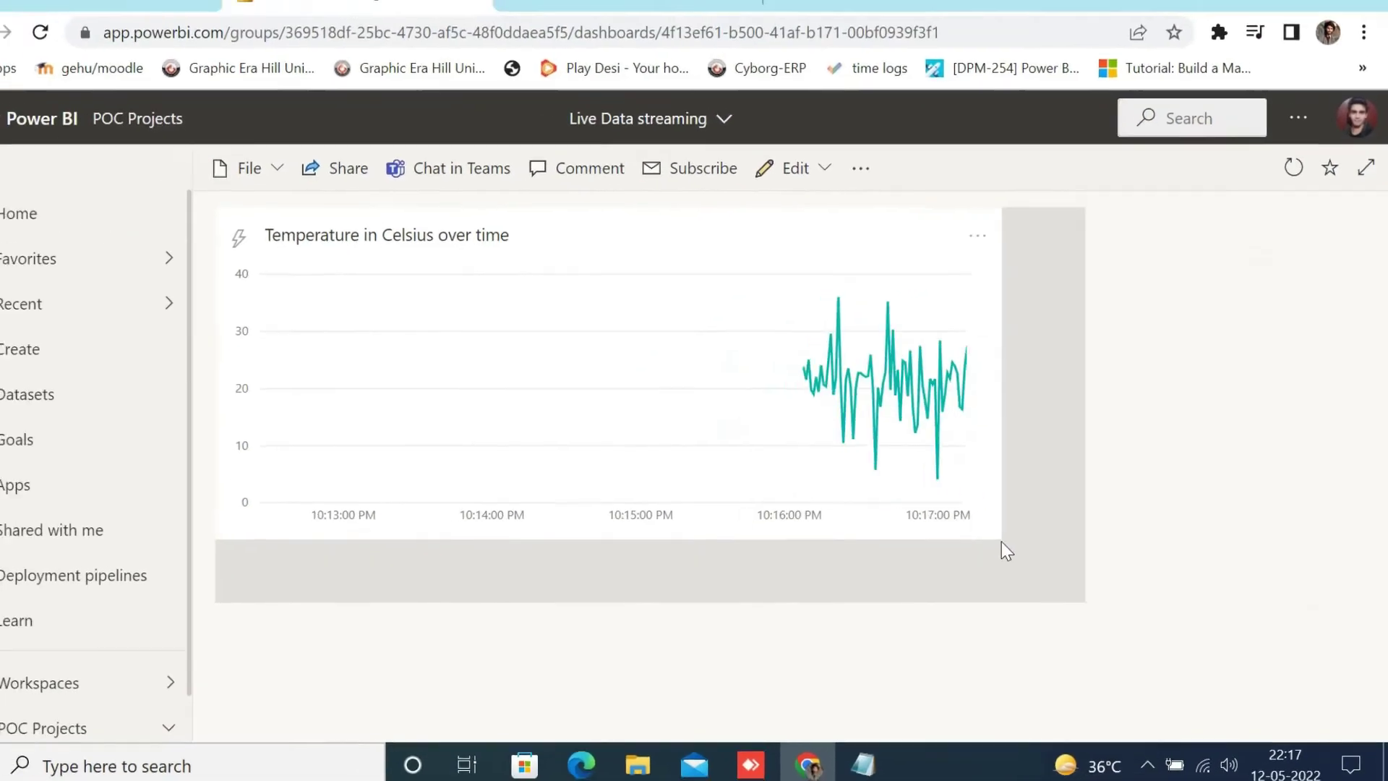
{"action": "left_click_drag", "start_coordinate": [1001, 545], "coordinate": [1084, 365]}
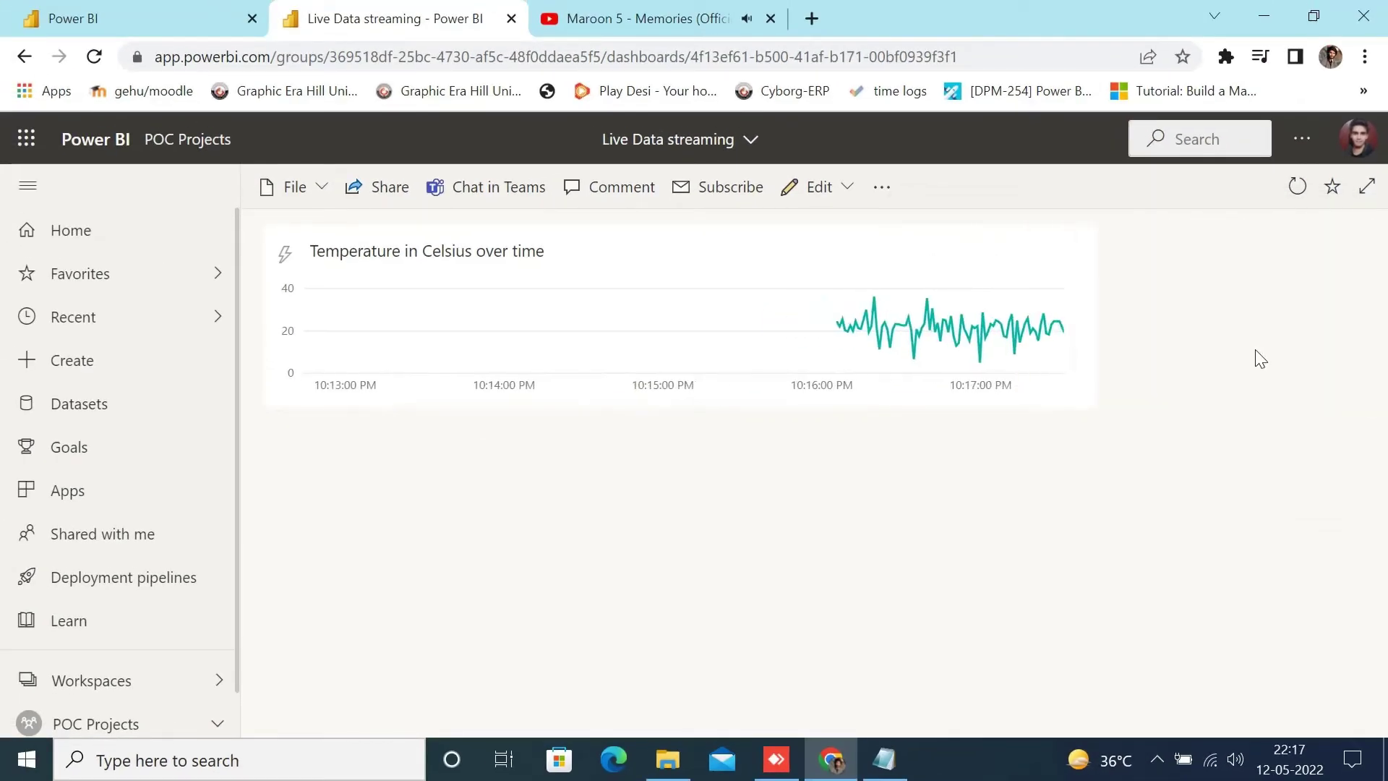
Step: Add another Custom Streaming Data tile from the Live Data dataset, reaching visualization design
{"action": "left_click", "coordinate": [815, 187]}
{"action": "left_click", "coordinate": [833, 232]}
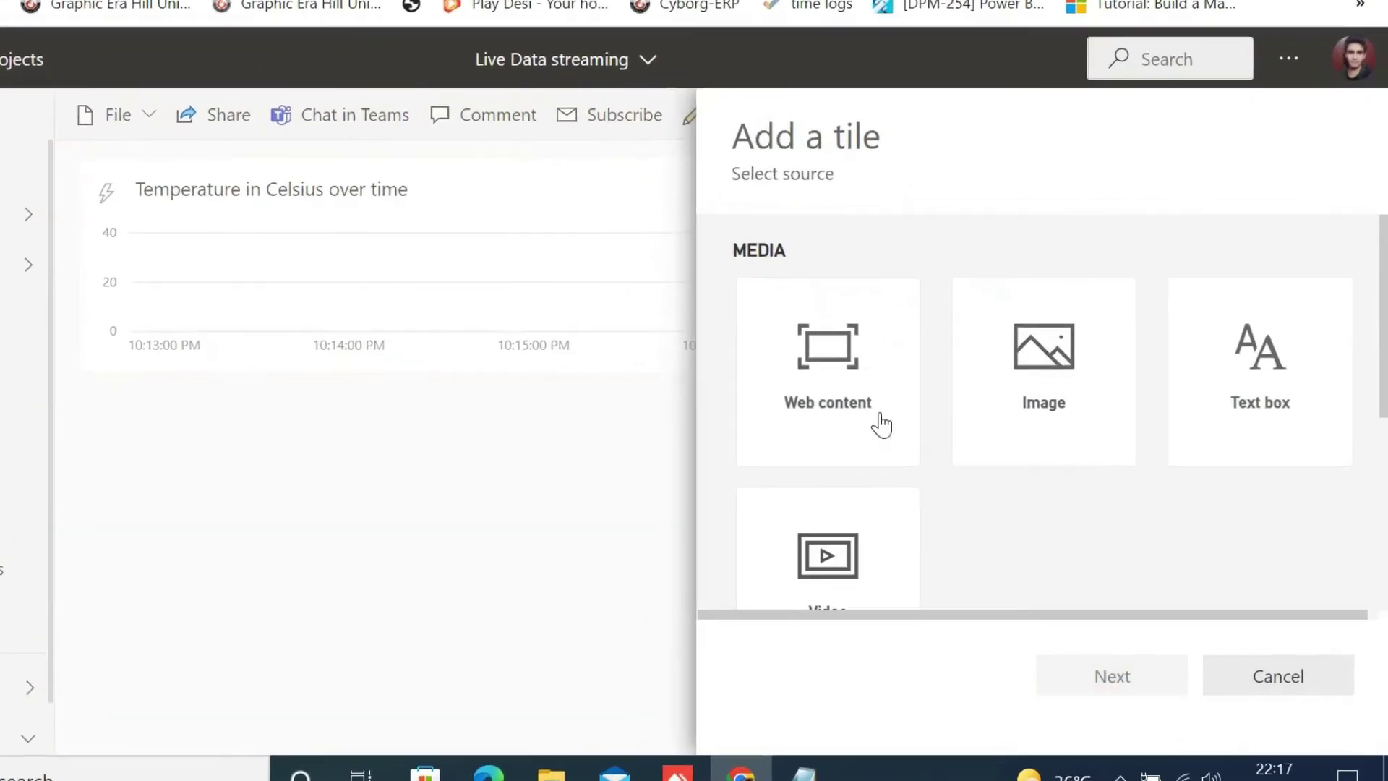
{"action": "scroll", "coordinate": [902, 558], "scroll_direction": "down", "scroll_amount": 5}
{"action": "left_click", "coordinate": [742, 441]}
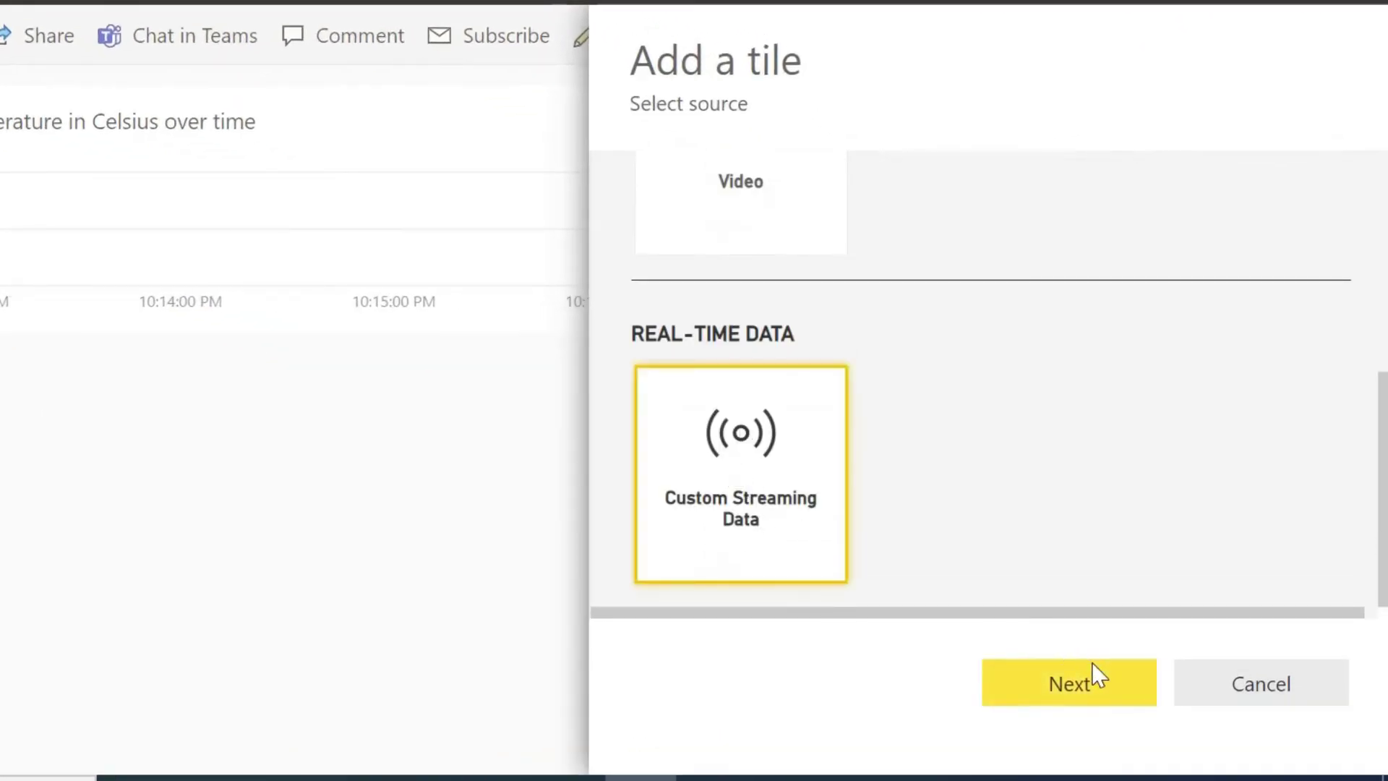
{"action": "left_click", "coordinate": [1088, 679]}
{"action": "left_click", "coordinate": [975, 362]}
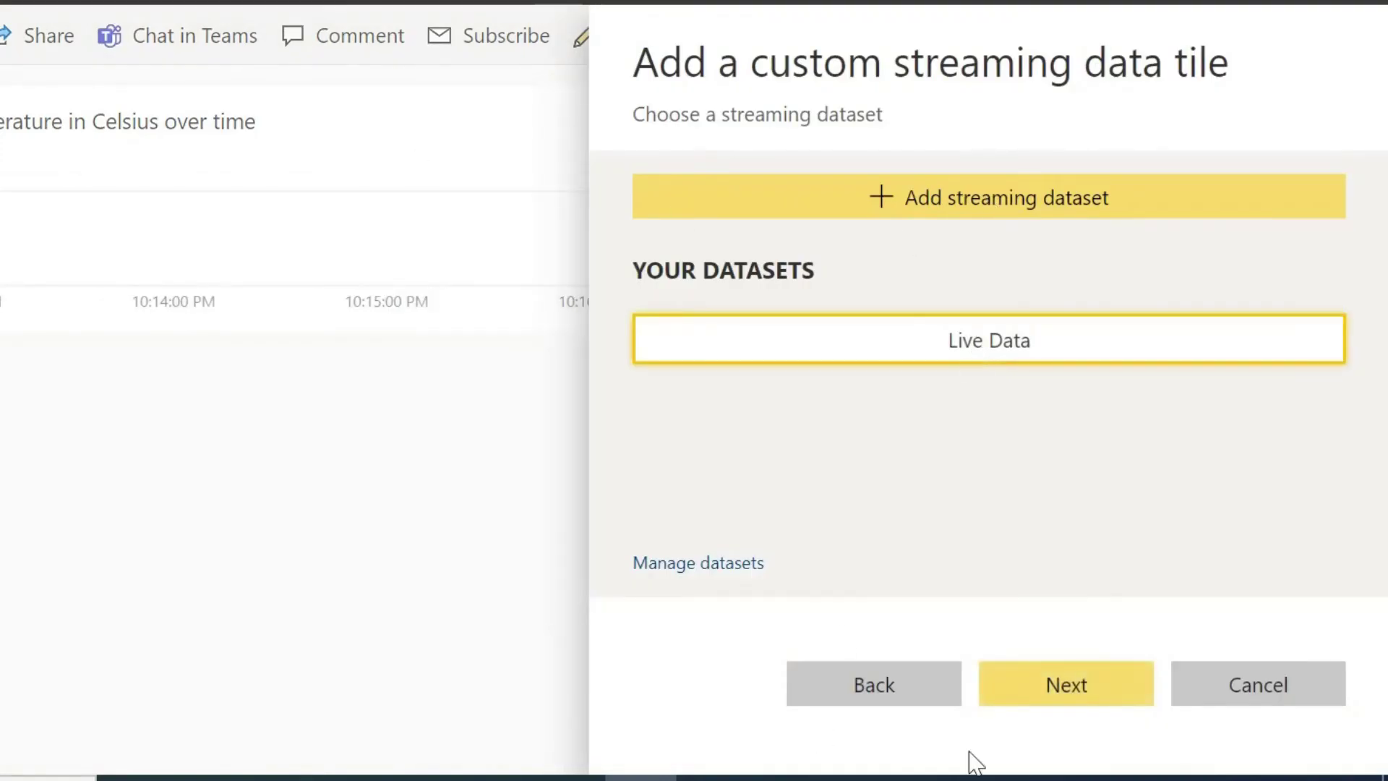
{"action": "left_click", "coordinate": [1071, 695]}
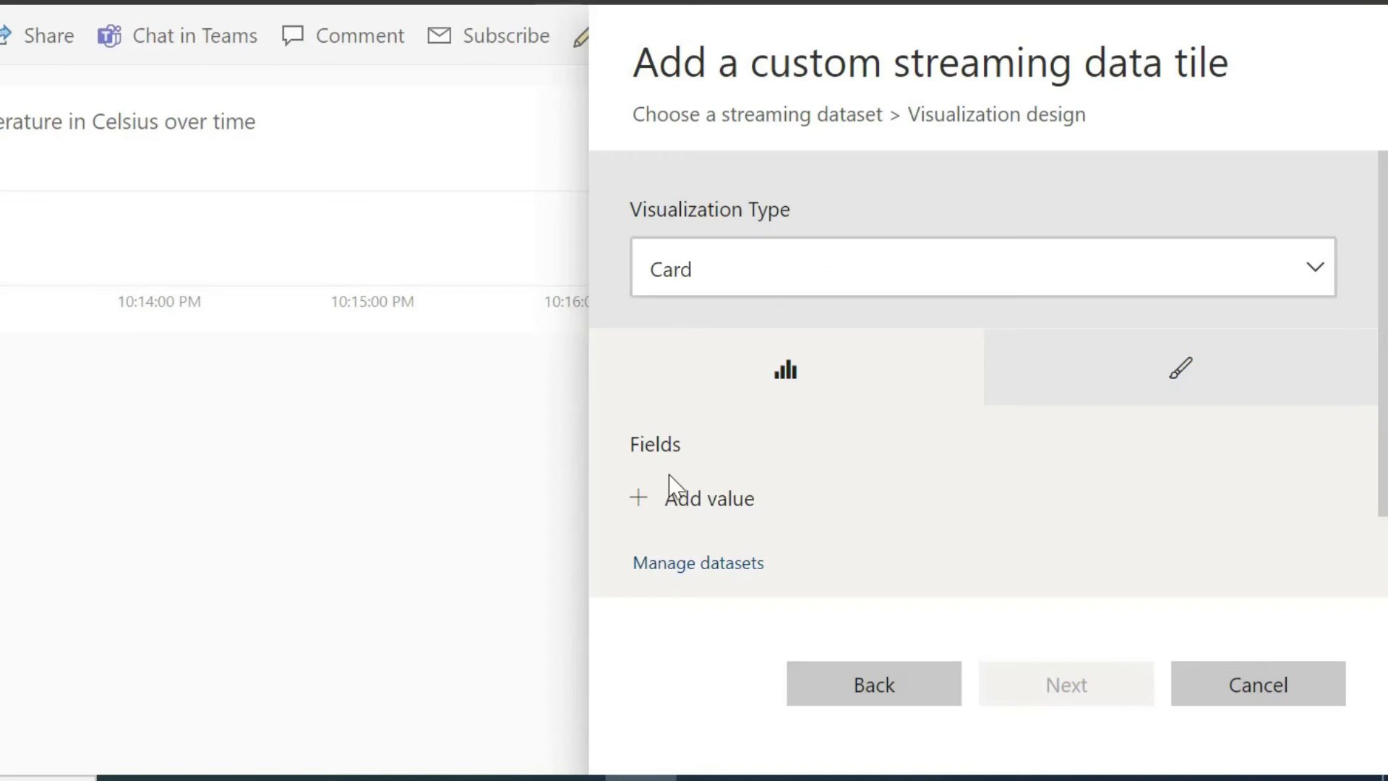
Step: Make it an ambient_temperature card titled 'Current temperature', with spelling fixed, and add it
{"action": "left_click", "coordinate": [730, 497]}
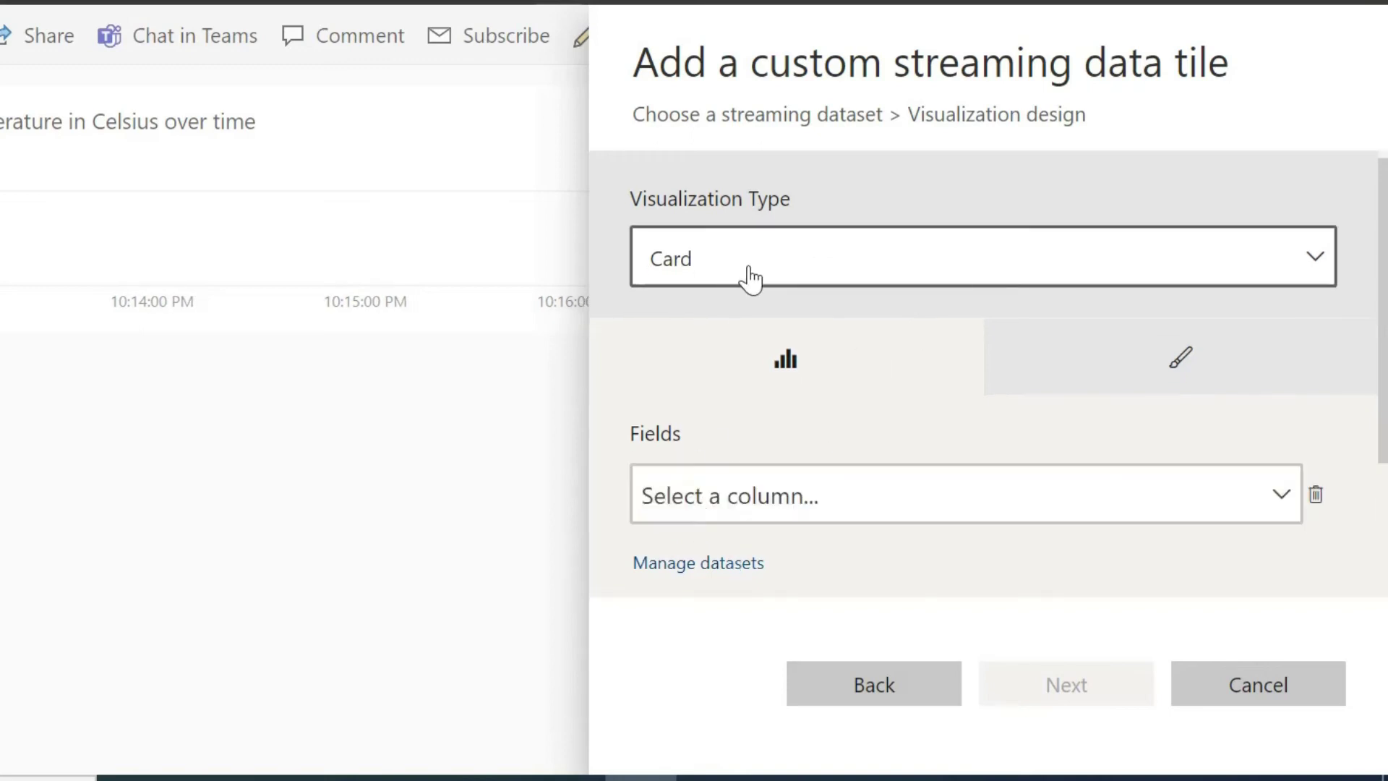
{"action": "left_click", "coordinate": [771, 511]}
{"action": "left_click", "coordinate": [749, 547]}
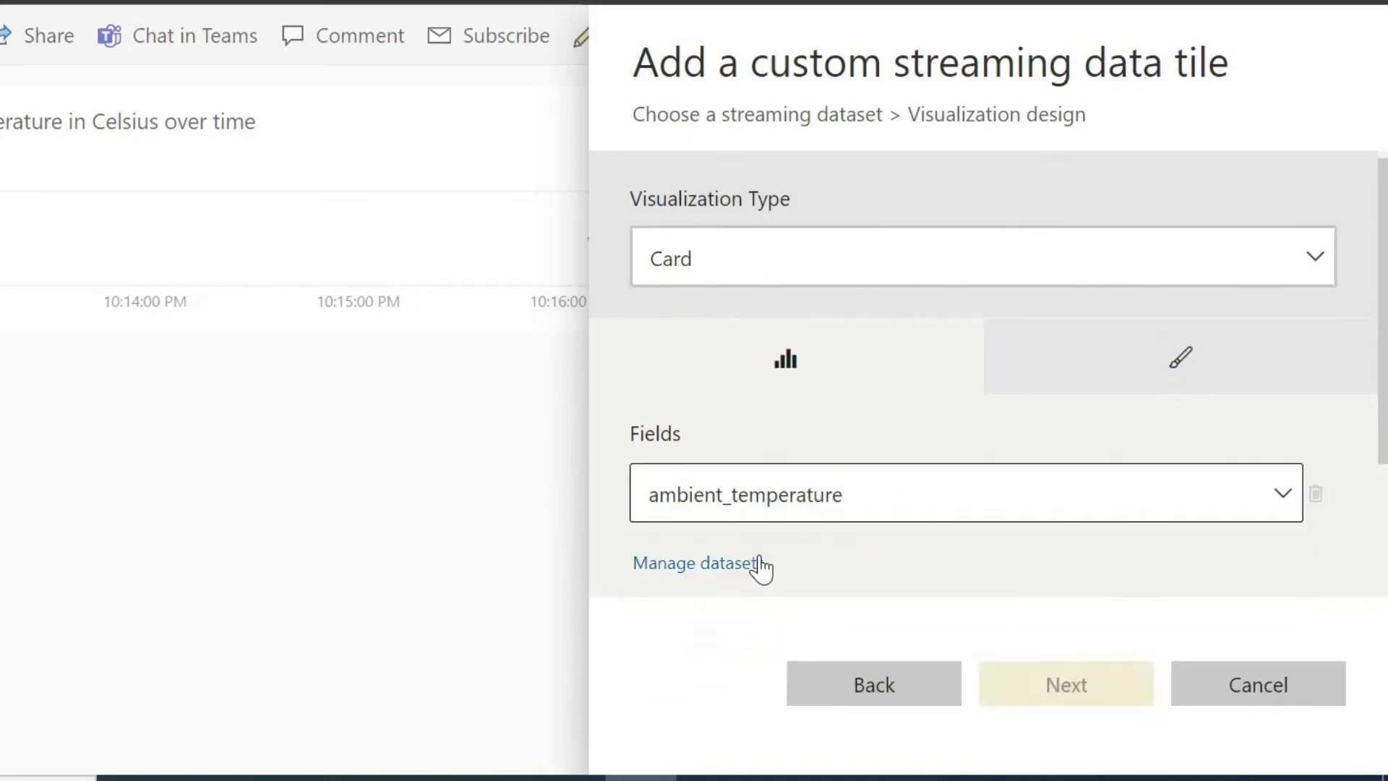
{"action": "left_click", "coordinate": [1038, 693]}
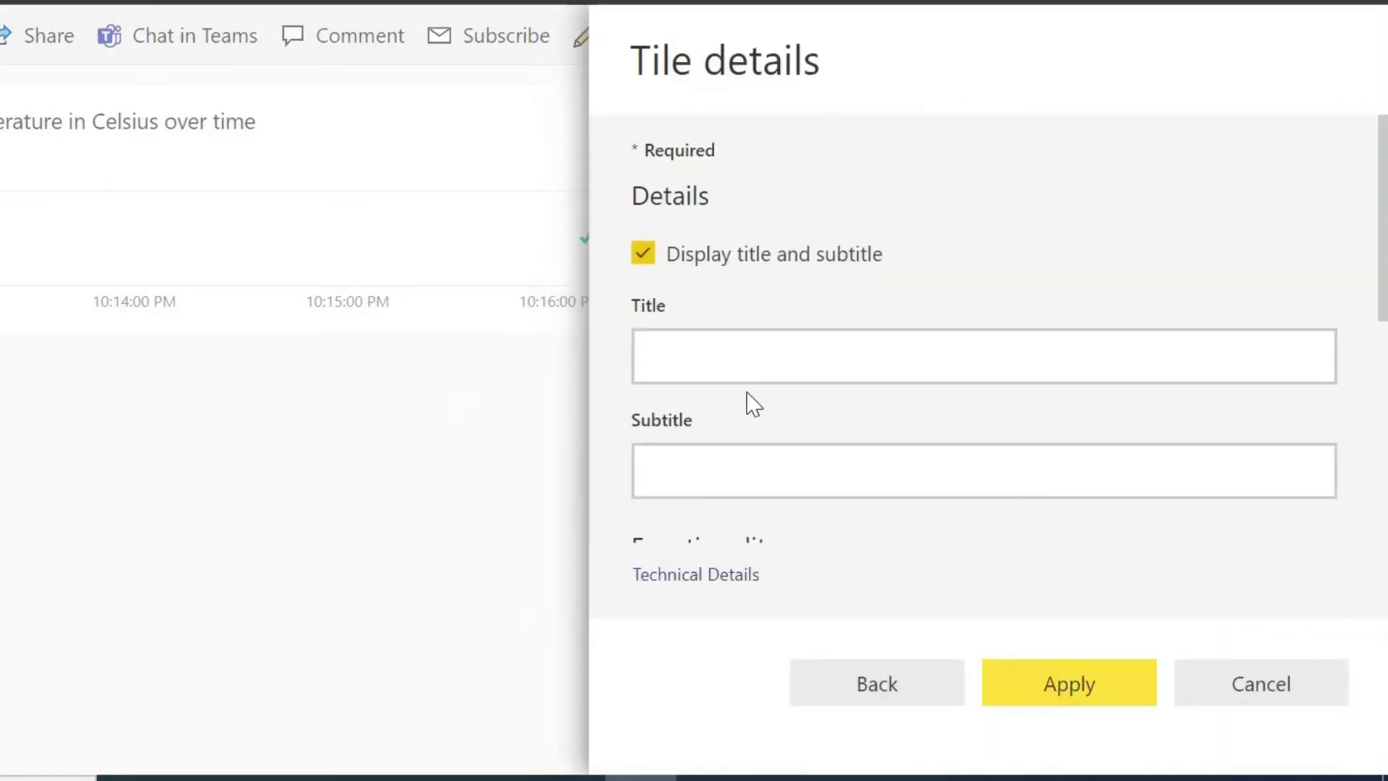
{"action": "left_click", "coordinate": [807, 355]}
{"action": "type", "text": "Current te"}
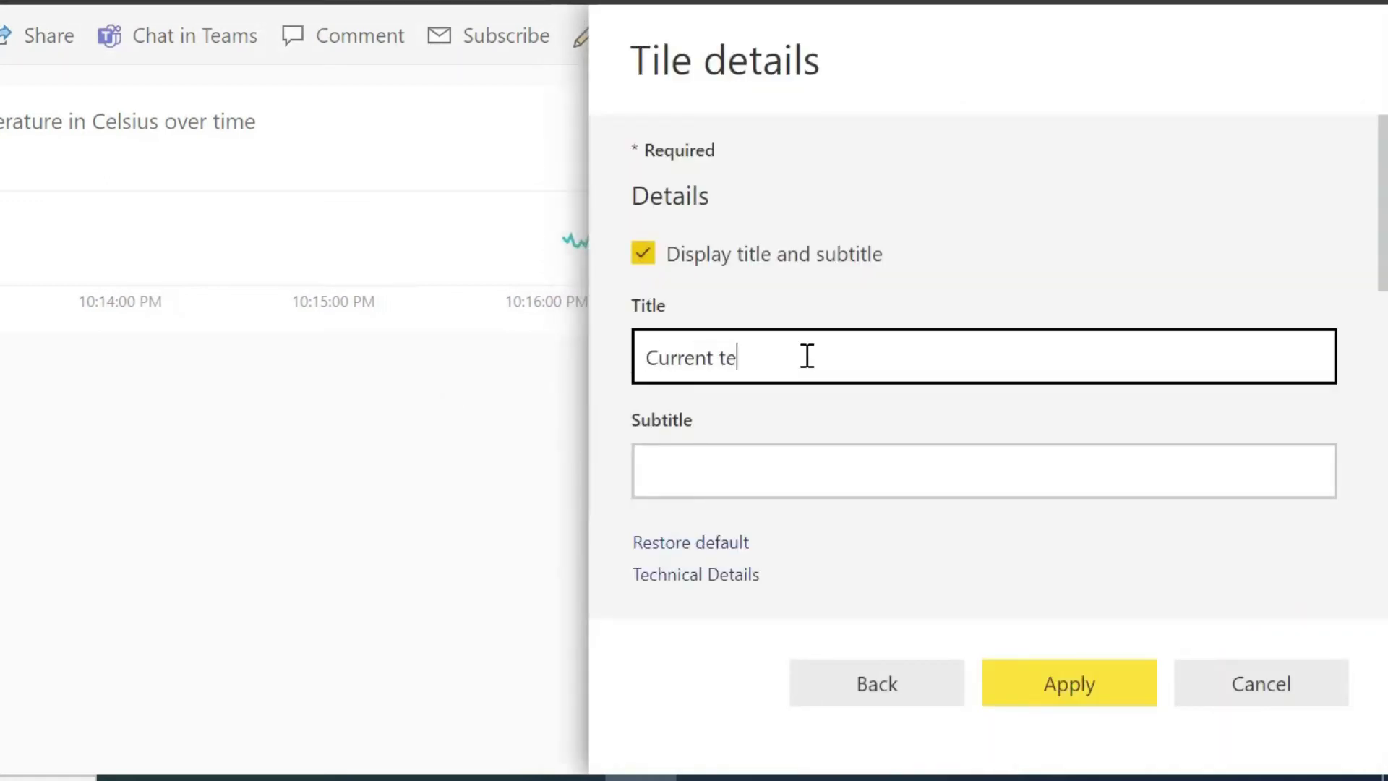
{"action": "type", "text": "mprature"}
{"action": "right_click", "coordinate": [750, 365]}
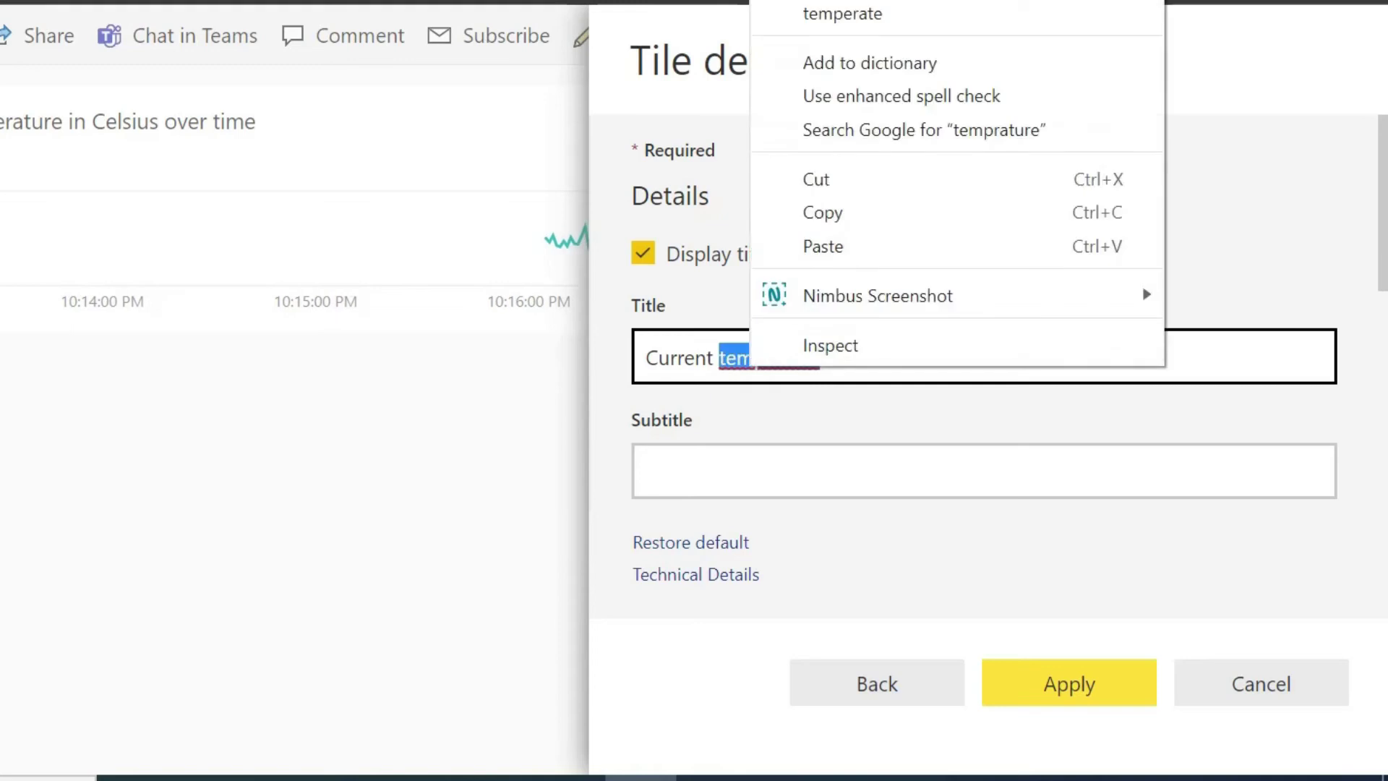
{"action": "left_click", "coordinate": [821, 13]}
{"action": "left_click", "coordinate": [1065, 691]}
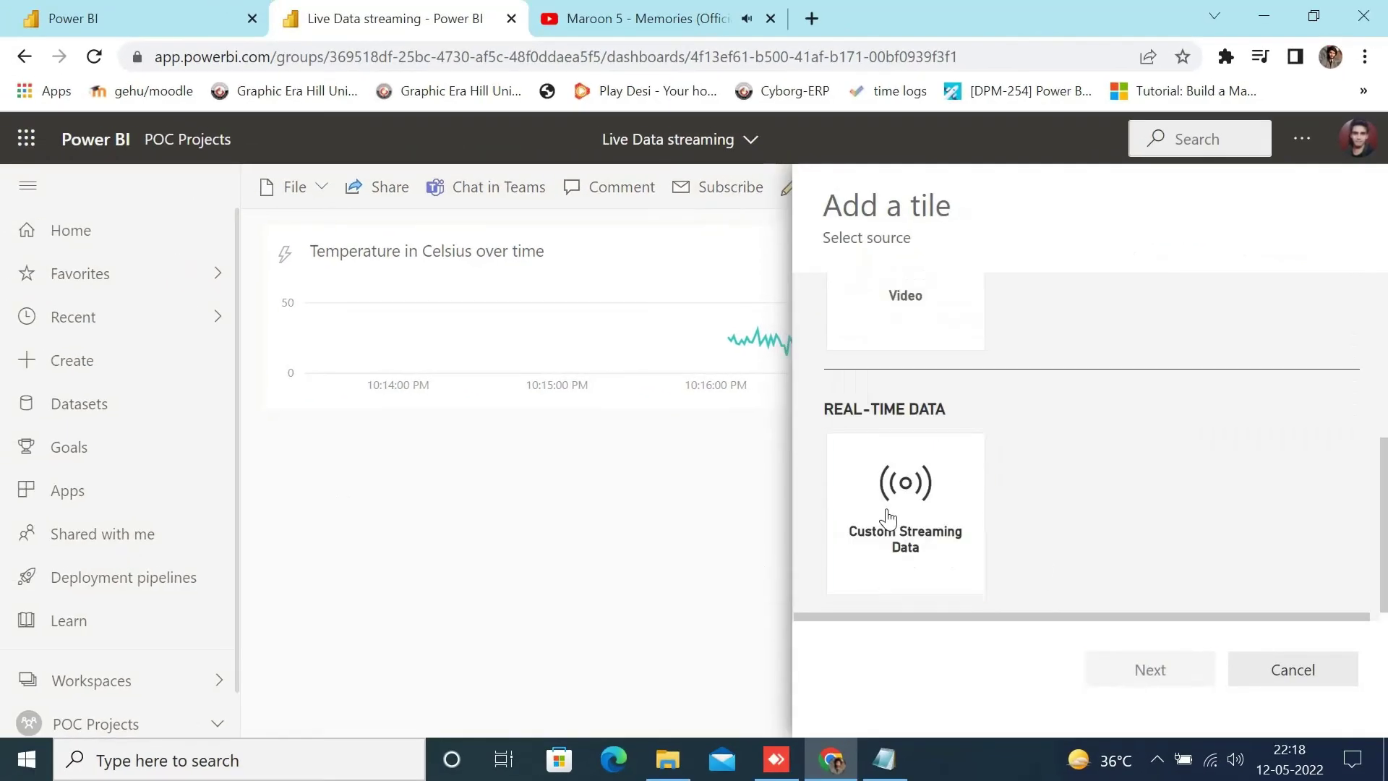
Step: Set up a streaming line chart with timestamp on the axis and radiation_level as values
{"action": "left_click", "coordinate": [1126, 674]}
{"action": "left_click", "coordinate": [984, 363]}
{"action": "left_click", "coordinate": [940, 394]}
{"action": "scroll", "coordinate": [873, 418], "scroll_direction": "down", "scroll_amount": 2}
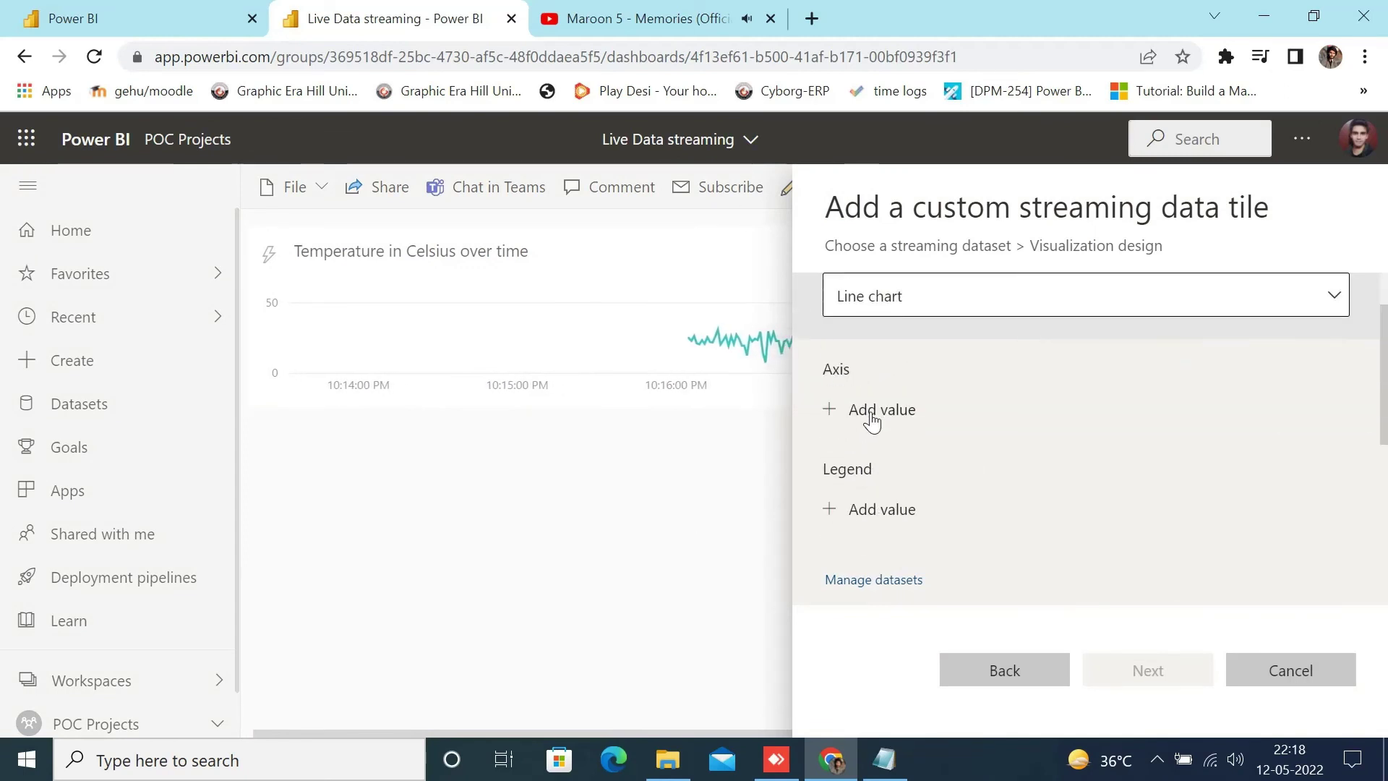
{"action": "left_click", "coordinate": [873, 418]}
{"action": "left_click", "coordinate": [899, 458]}
{"action": "scroll", "coordinate": [874, 432], "scroll_direction": "down", "scroll_amount": 3}
{"action": "left_click", "coordinate": [881, 397]}
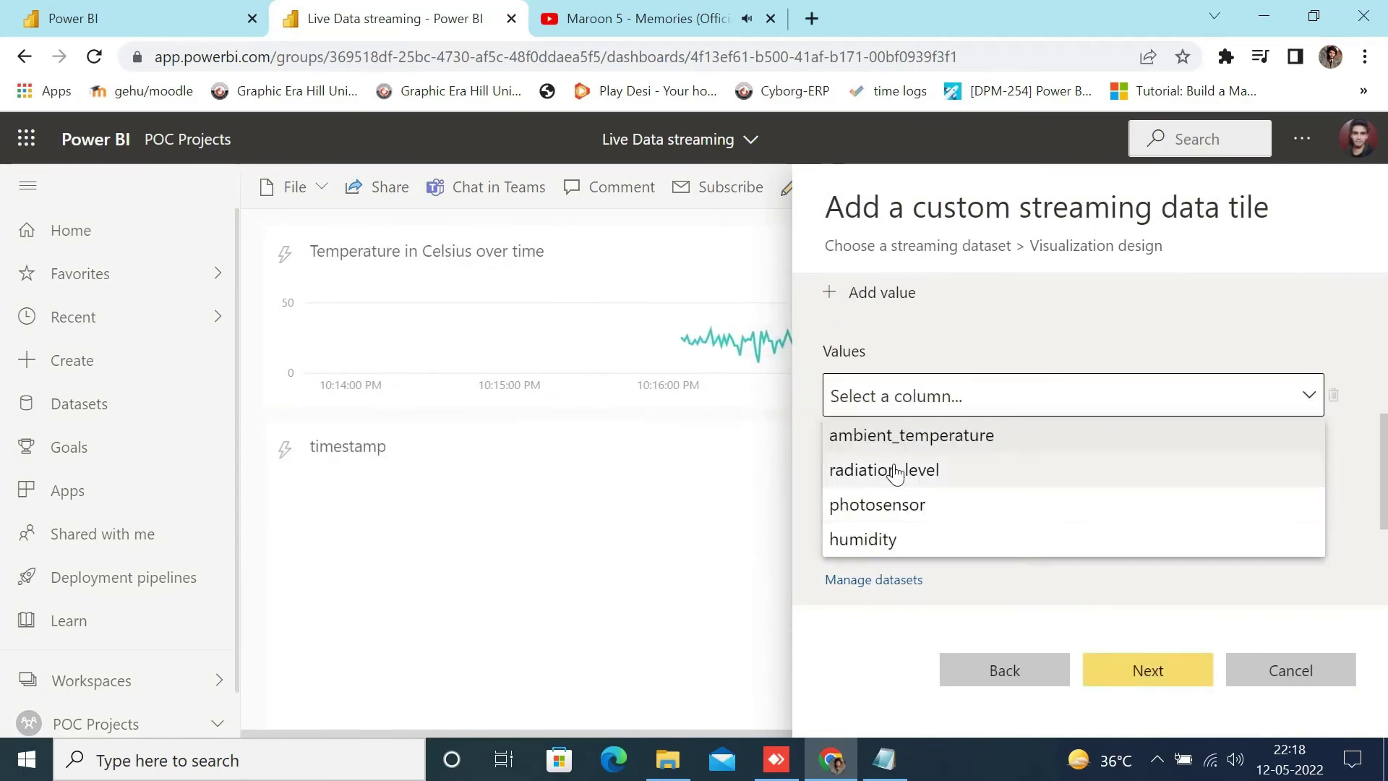
{"action": "left_click", "coordinate": [911, 468]}
Step: Title it 'Radiation Over time', add it to the dashboard, and widen the tile
{"action": "left_click", "coordinate": [1147, 671]}
{"action": "left_click", "coordinate": [883, 425]}
{"action": "type", "text": "R"}
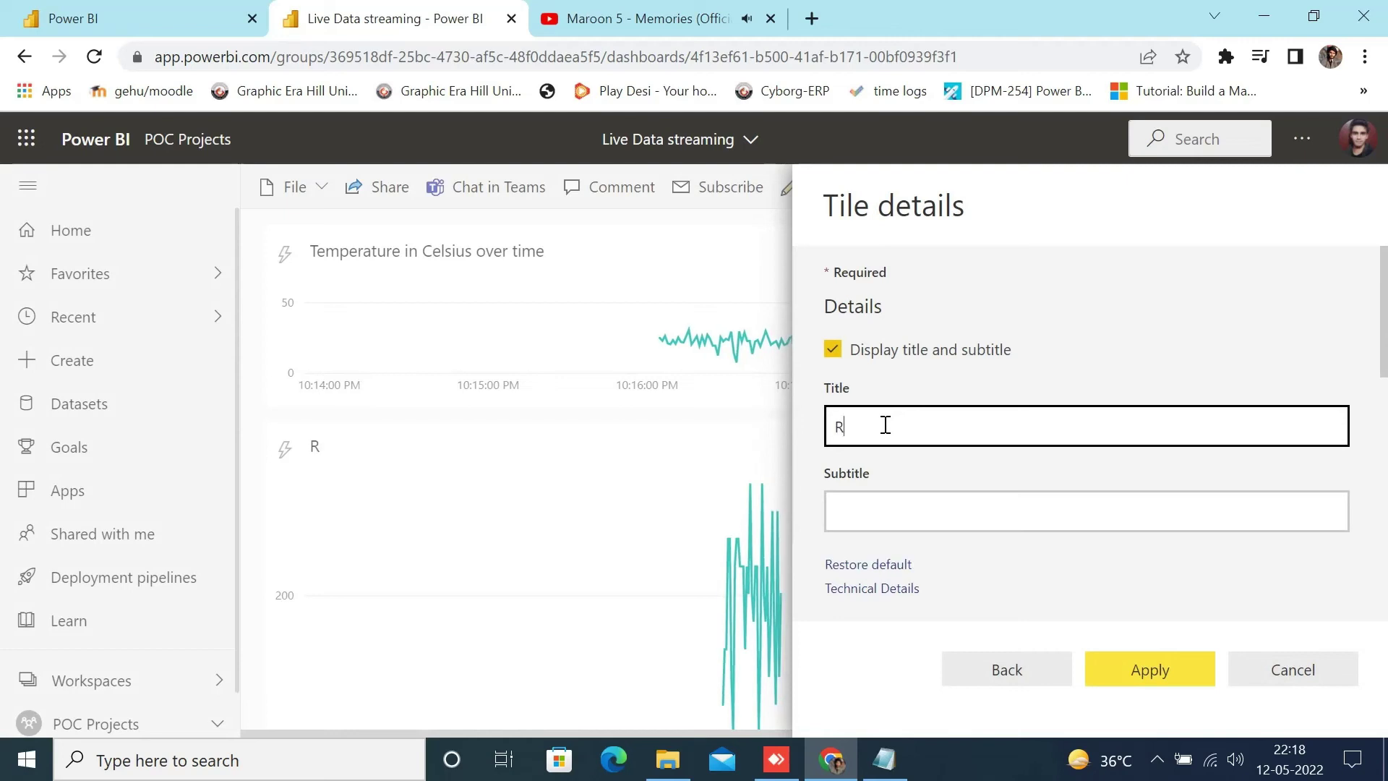
{"action": "type", "text": "adiation Over time"}
{"action": "left_click", "coordinate": [1150, 671]}
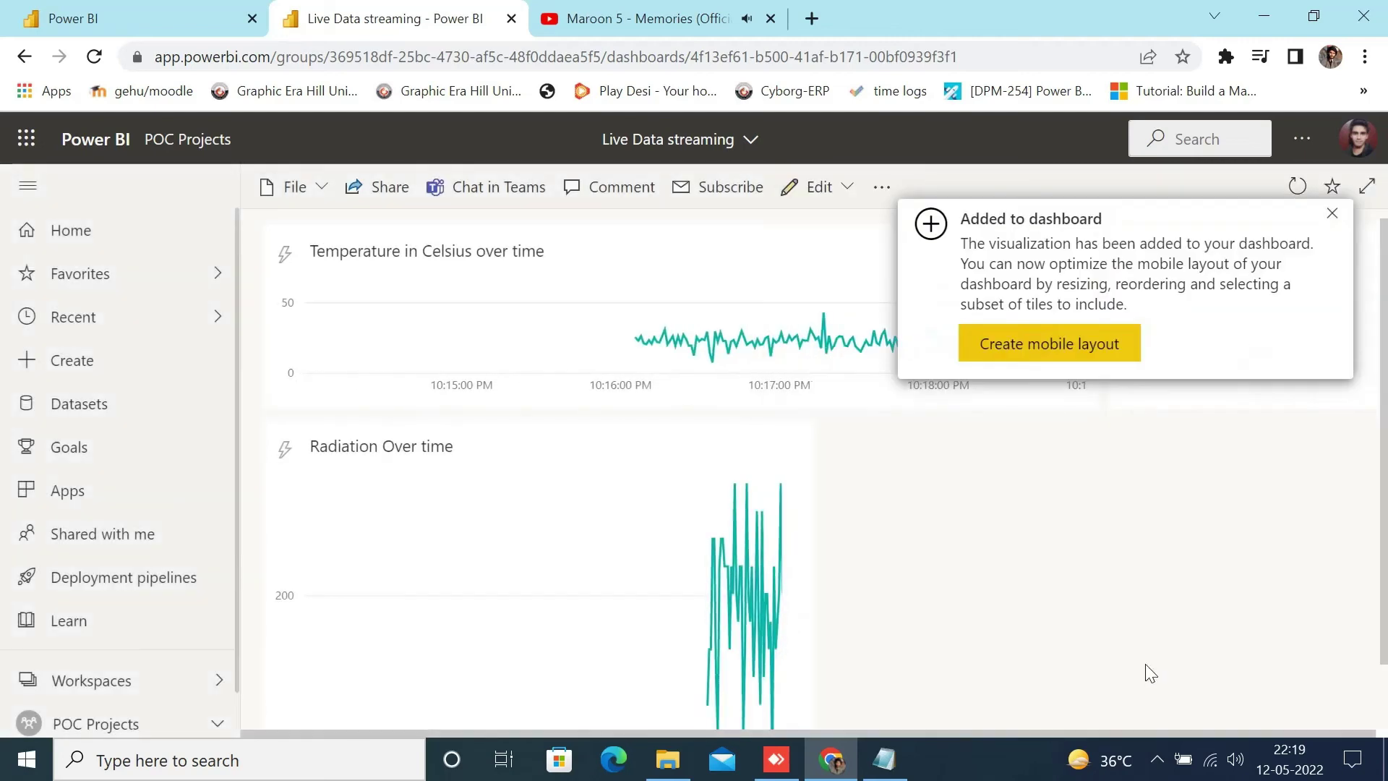
{"action": "left_click", "coordinate": [1332, 212]}
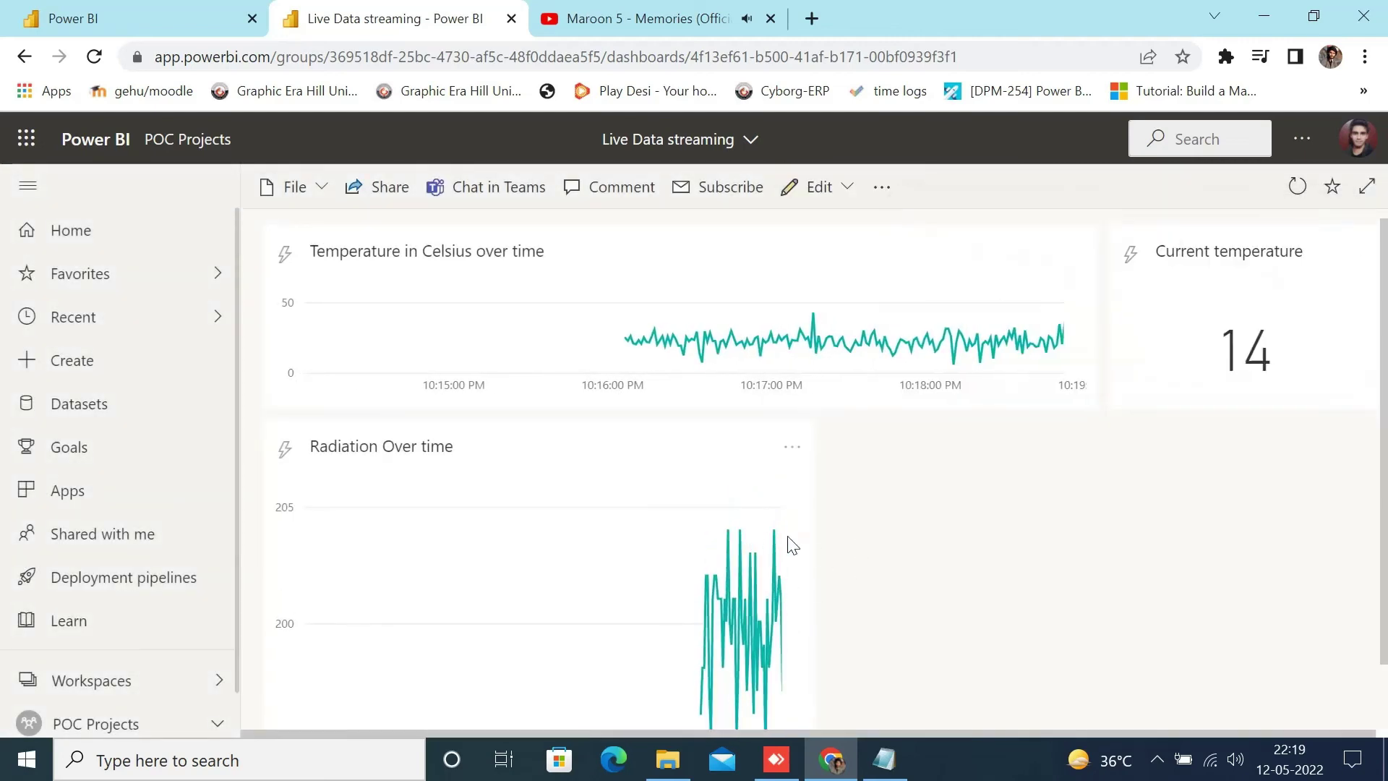
{"action": "scroll", "coordinate": [790, 650], "scroll_direction": "down", "scroll_amount": 1}
{"action": "left_click_drag", "start_coordinate": [798, 714], "coordinate": [1097, 552]}
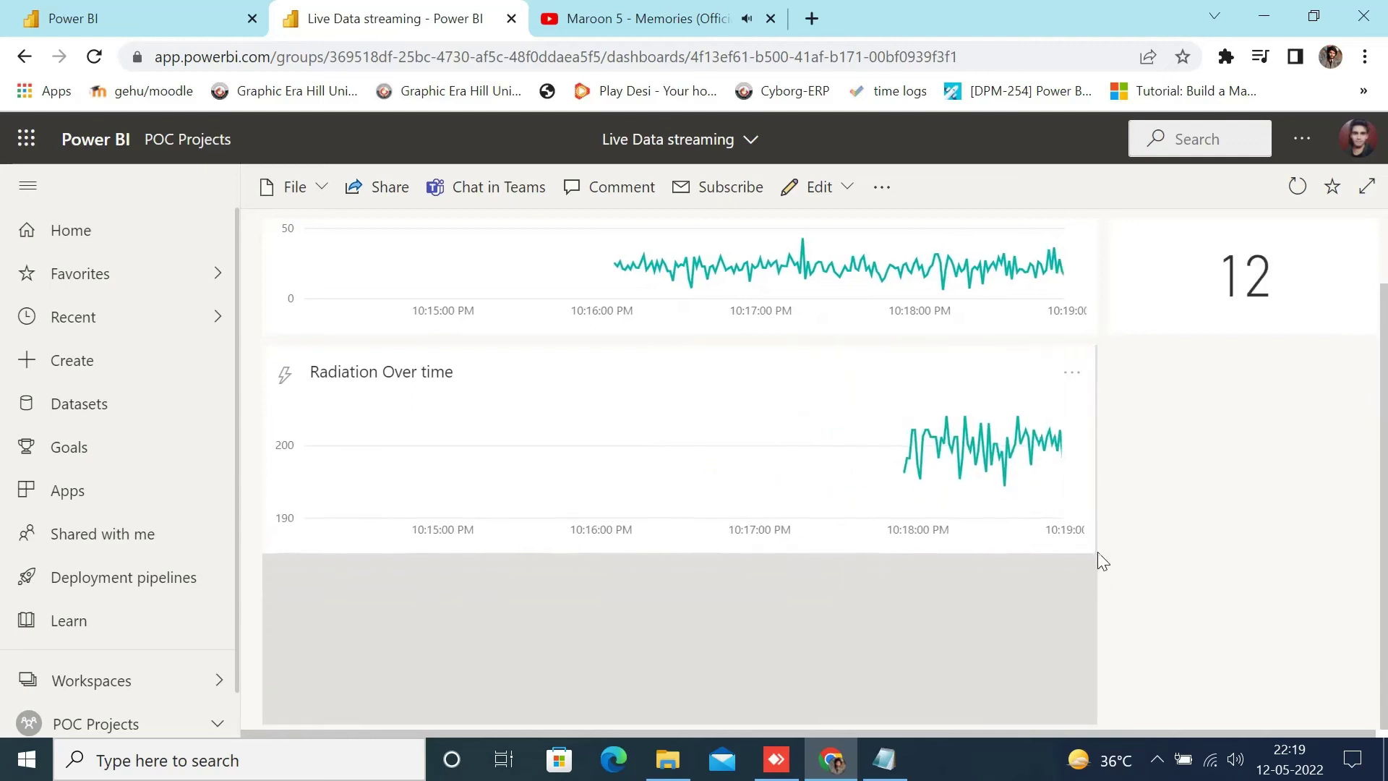
Step: Start a new custom streaming data tile from the Live Data dataset
{"action": "left_click", "coordinate": [819, 187]}
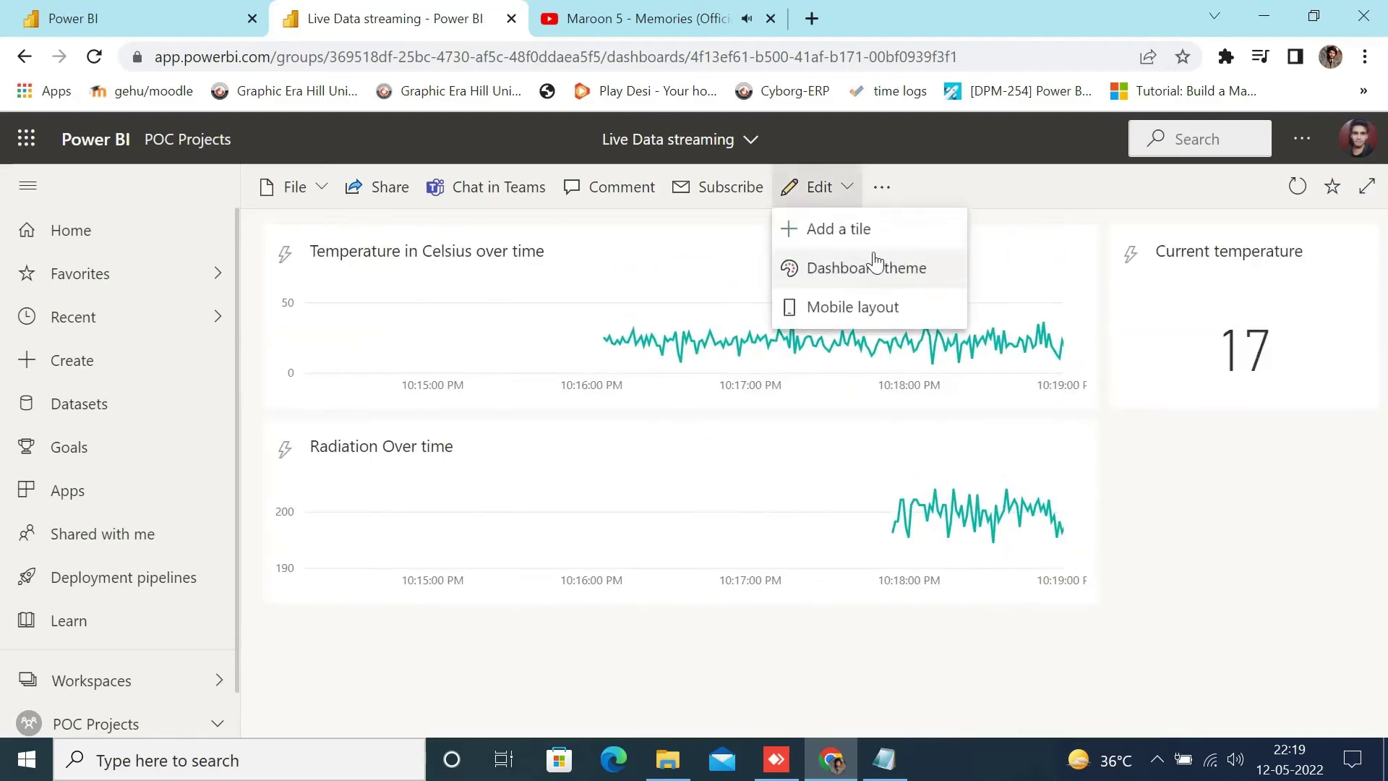
{"action": "left_click", "coordinate": [839, 225]}
{"action": "scroll", "coordinate": [985, 496], "scroll_direction": "down", "scroll_amount": 4}
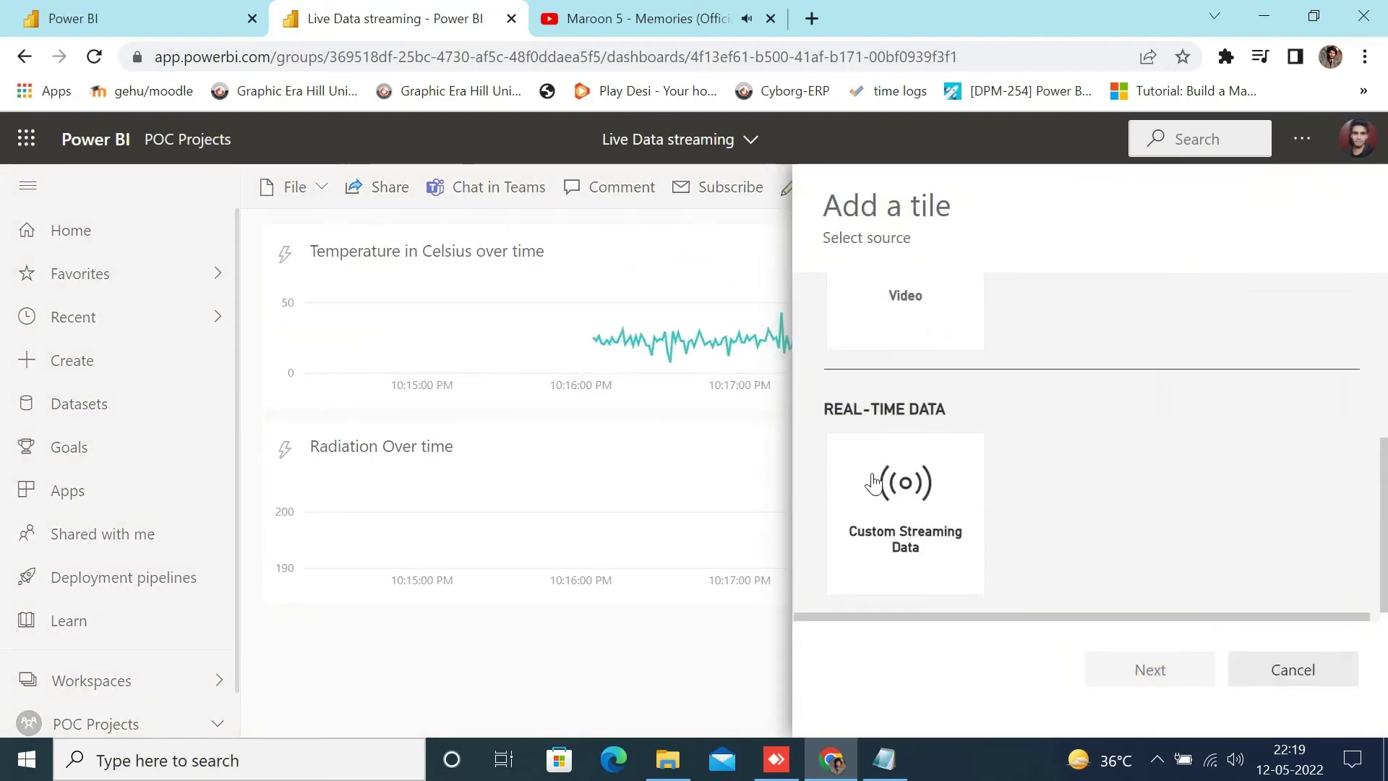
{"action": "left_click", "coordinate": [908, 499]}
{"action": "left_click", "coordinate": [1149, 670]}
{"action": "left_click", "coordinate": [1037, 416]}
{"action": "left_click", "coordinate": [1149, 670]}
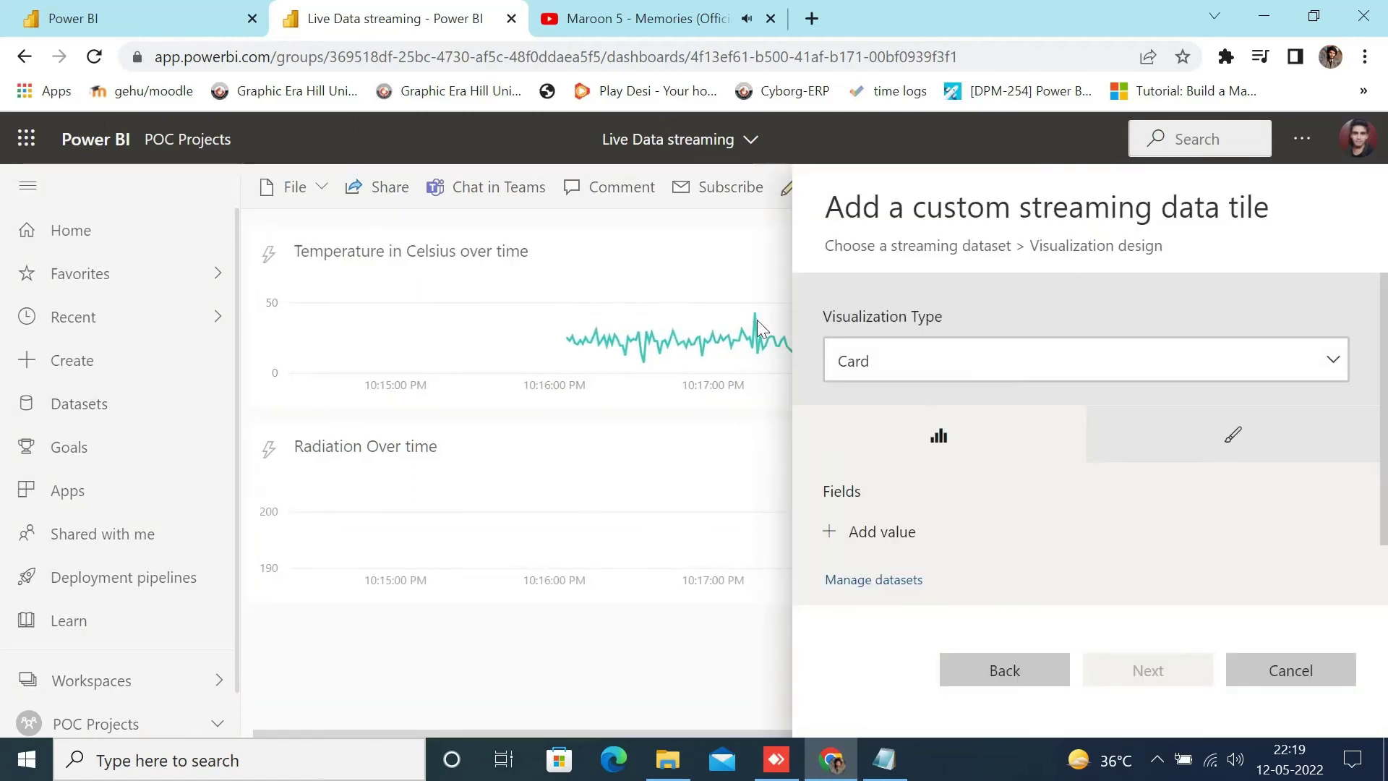
Step: Make the tile a card showing radiation_level, titled 'Current Radiation Level'
{"action": "left_click", "coordinate": [1117, 358]}
{"action": "left_click", "coordinate": [855, 397]}
{"action": "left_click", "coordinate": [864, 531]}
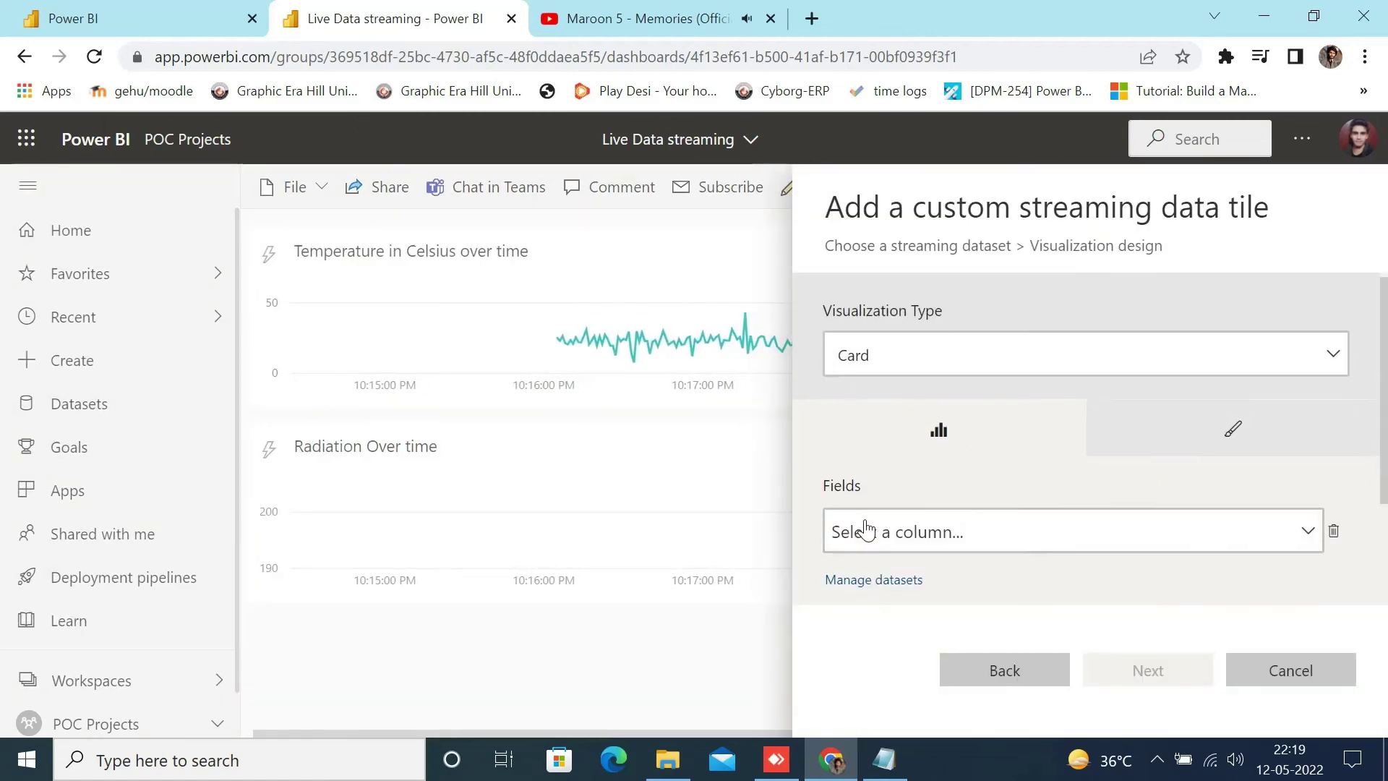
{"action": "left_click", "coordinate": [949, 512]}
{"action": "left_click", "coordinate": [896, 604]}
{"action": "left_click", "coordinate": [1150, 669]}
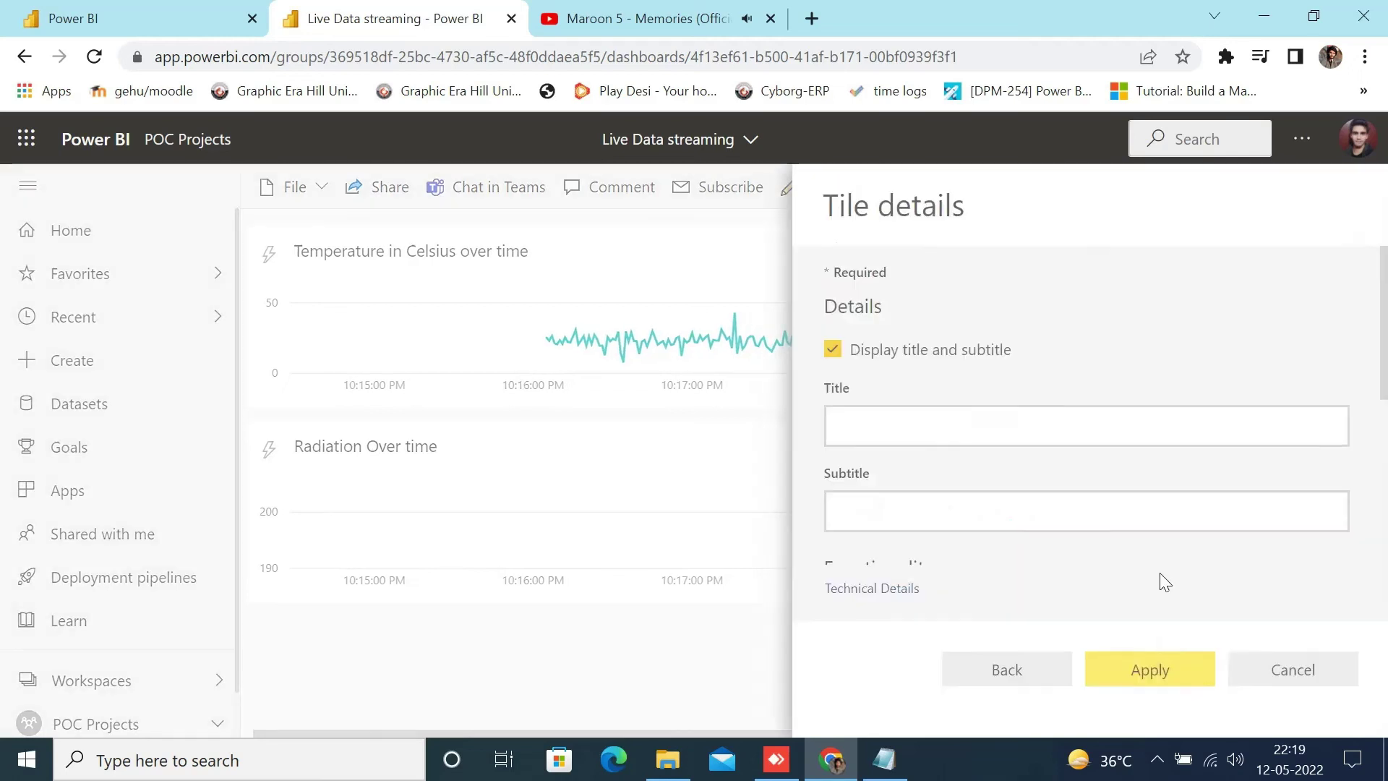
{"action": "left_click", "coordinate": [920, 435]}
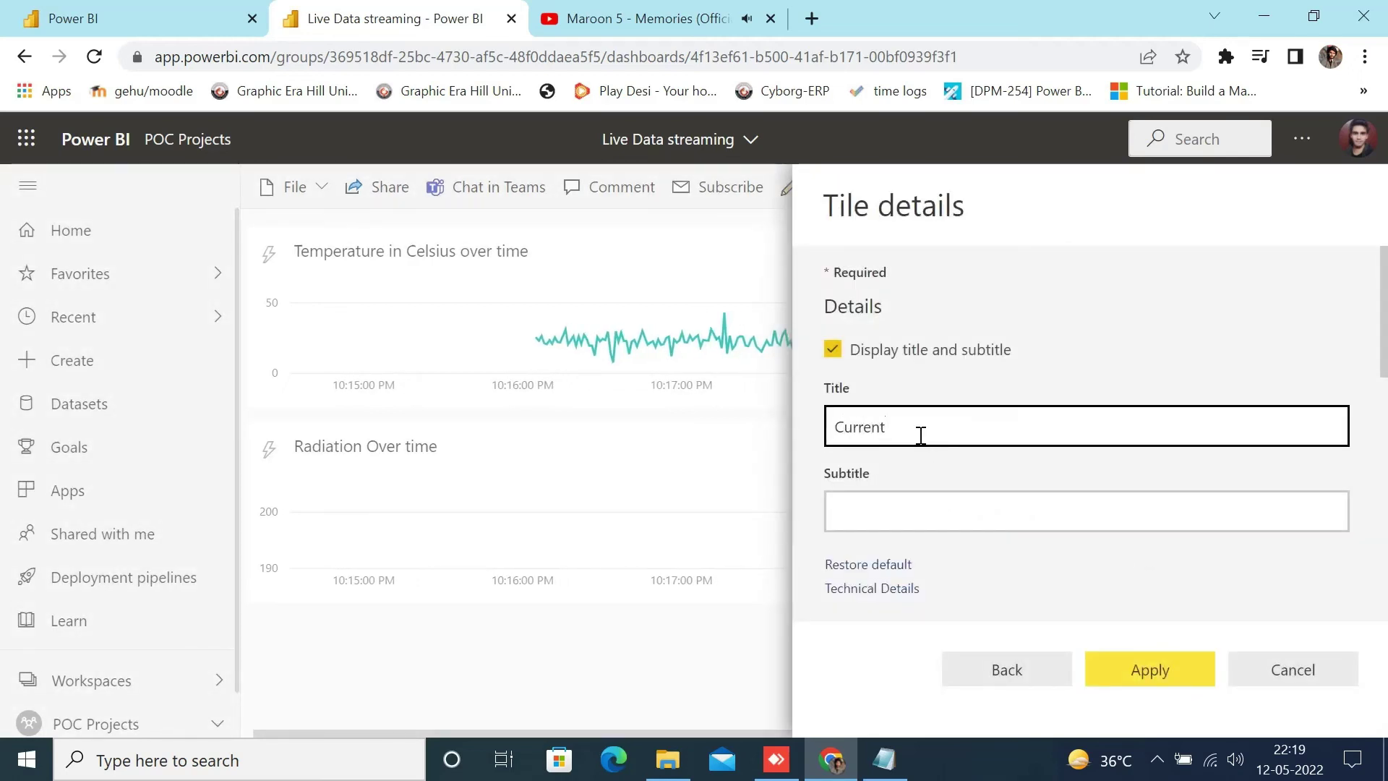
{"action": "type", "text": "Current Radiation Level"}
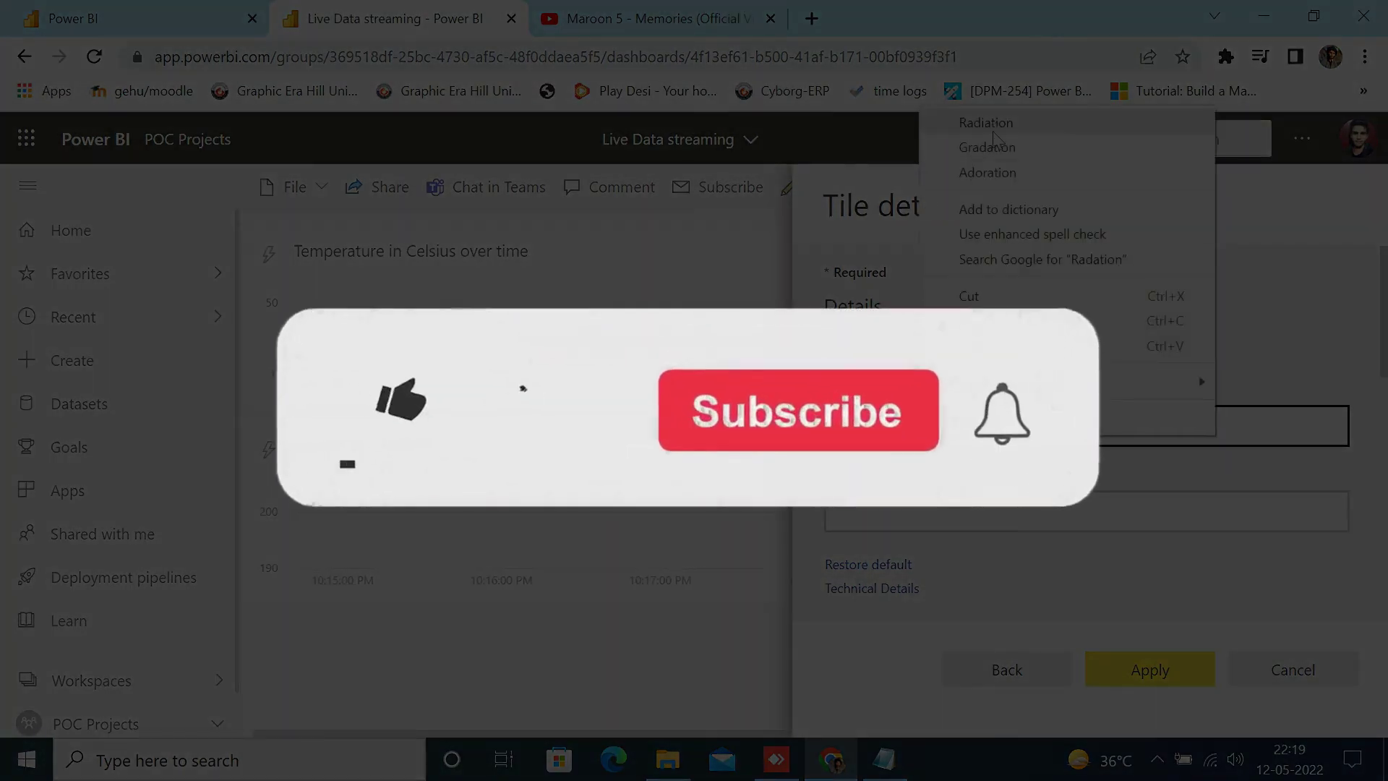
Step: Apply the tile details to place the radiation card on the dashboard
{"action": "left_click", "coordinate": [1199, 663]}
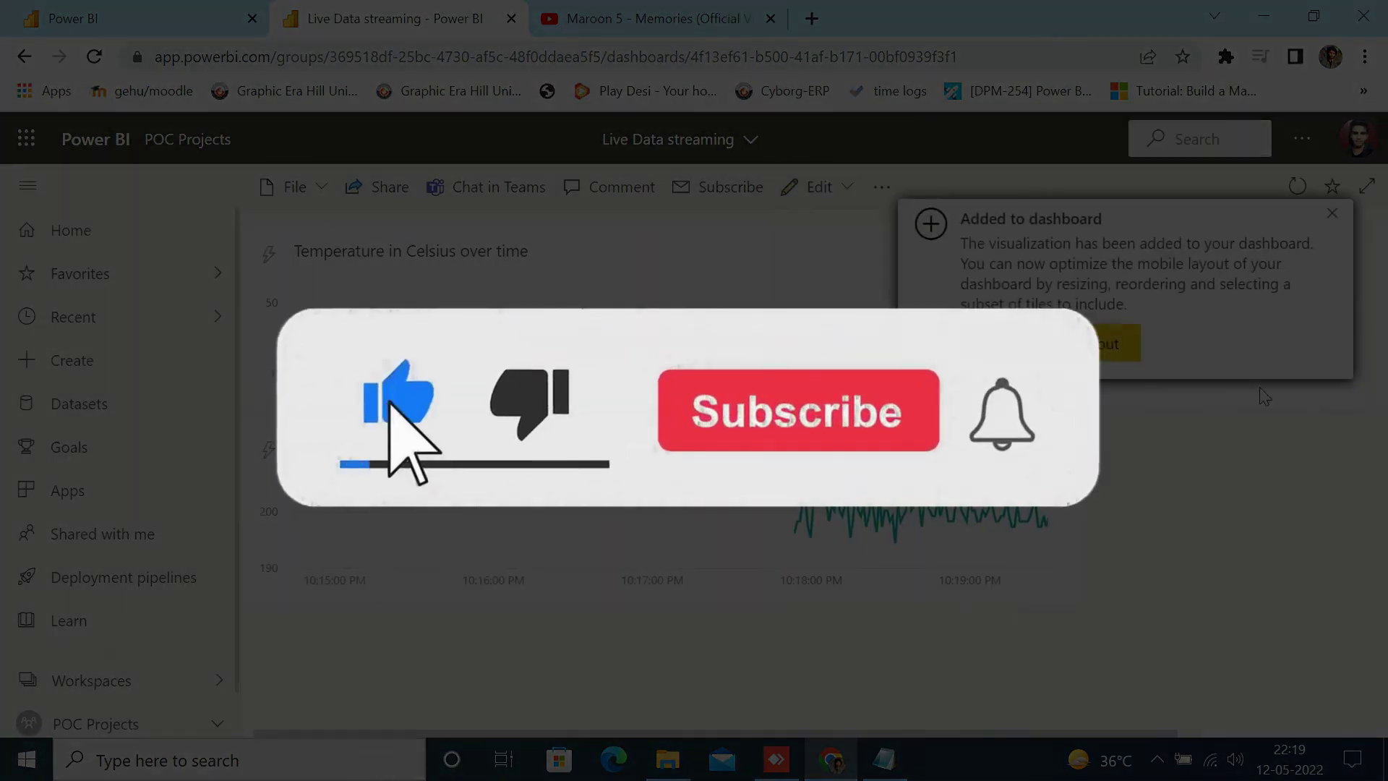